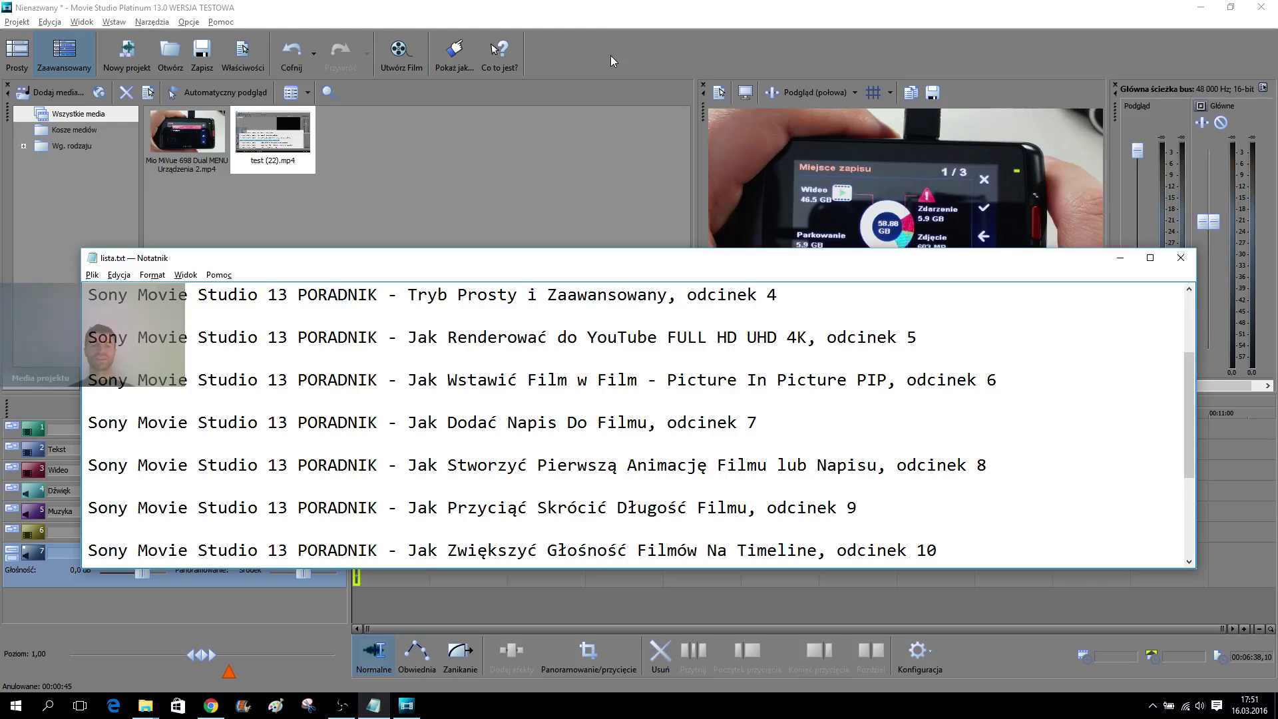
Step: Highlight the episode 6 Picture In Picture title in lista.txt, then switch back to Movie Studio
left_click_drag(1012, 377, 85, 377)
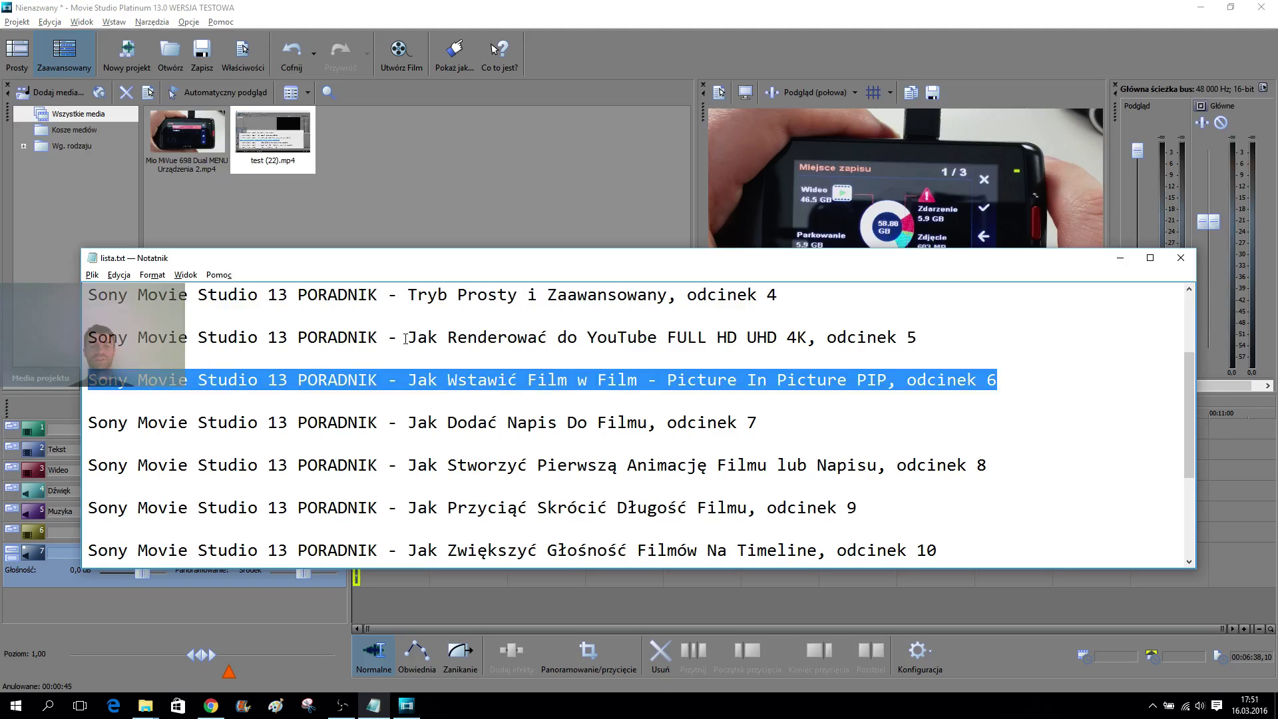
left_click(467, 153)
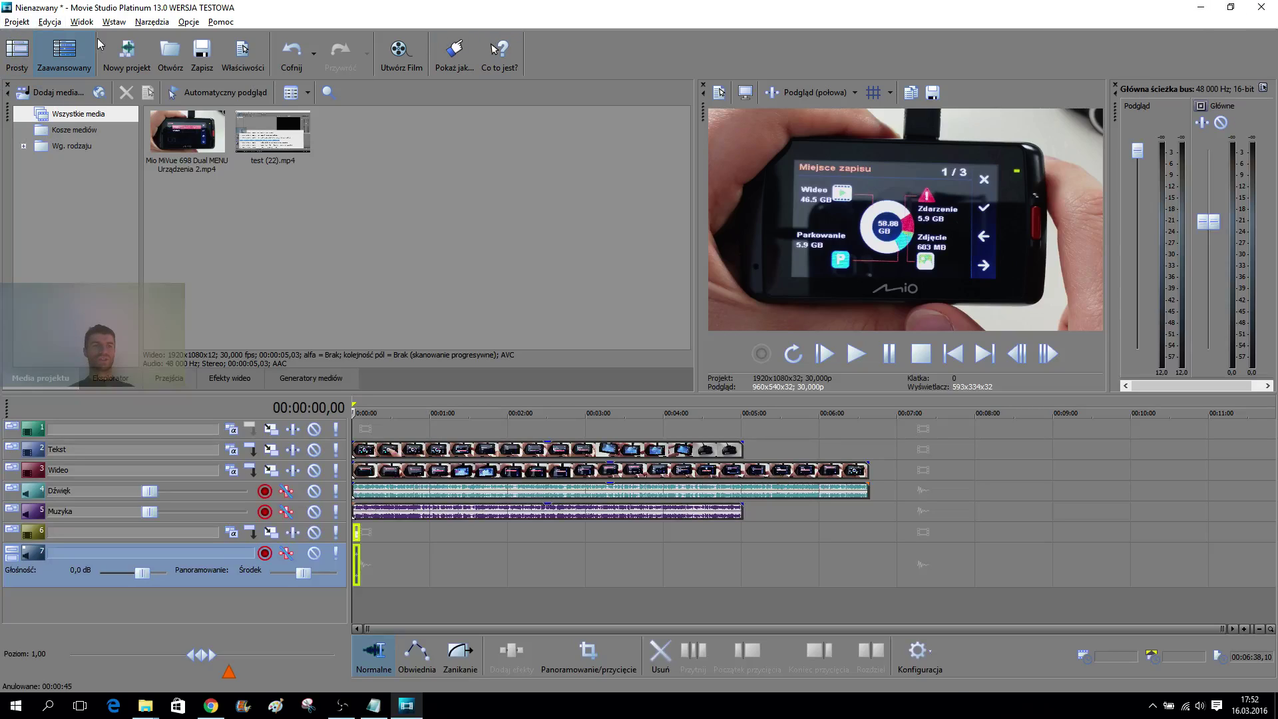
Step: Create a new project named PIP with the AVCHD 1920x1080-24p video preset
left_click(137, 54)
left_click(633, 285)
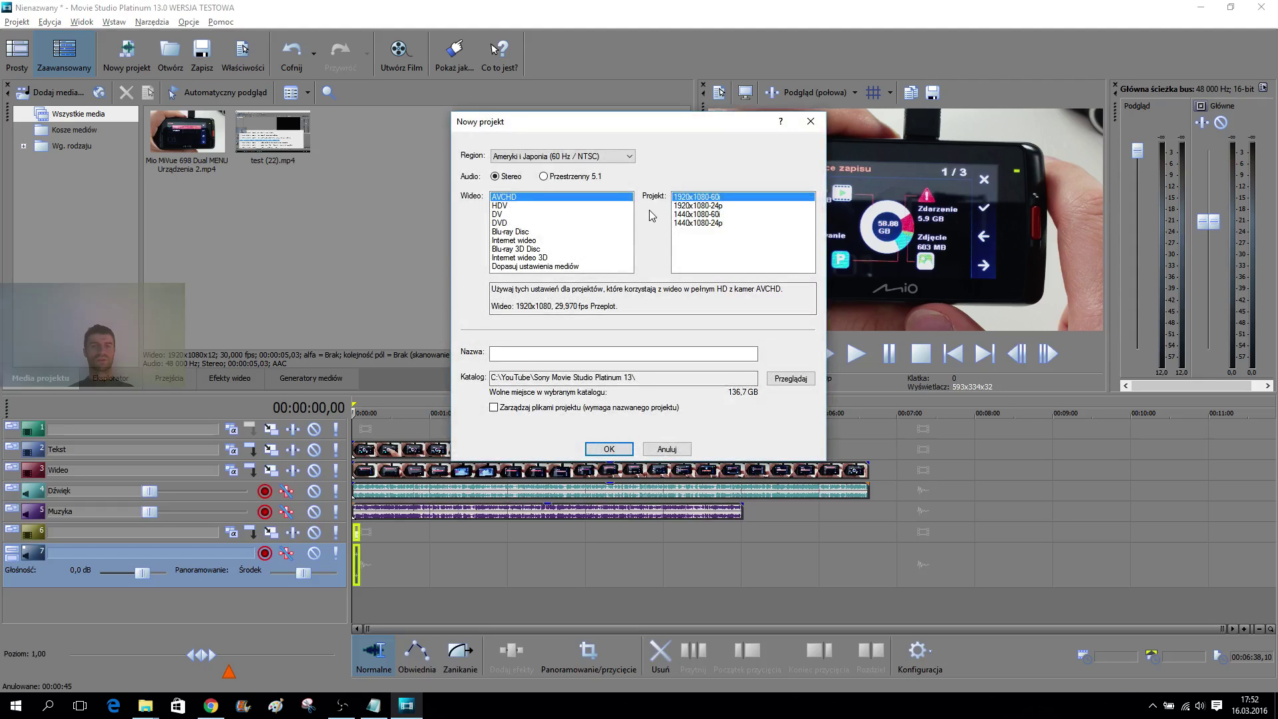
left_click(499, 215)
left_click(501, 206)
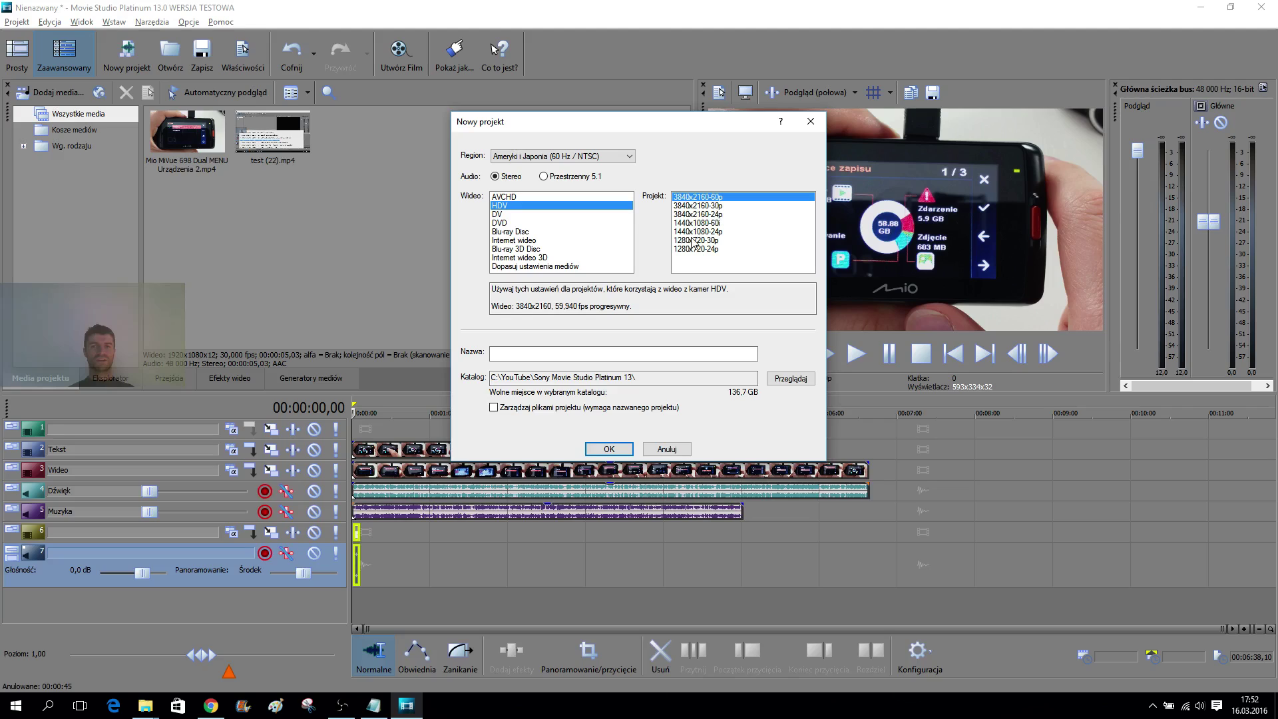
left_click(504, 198)
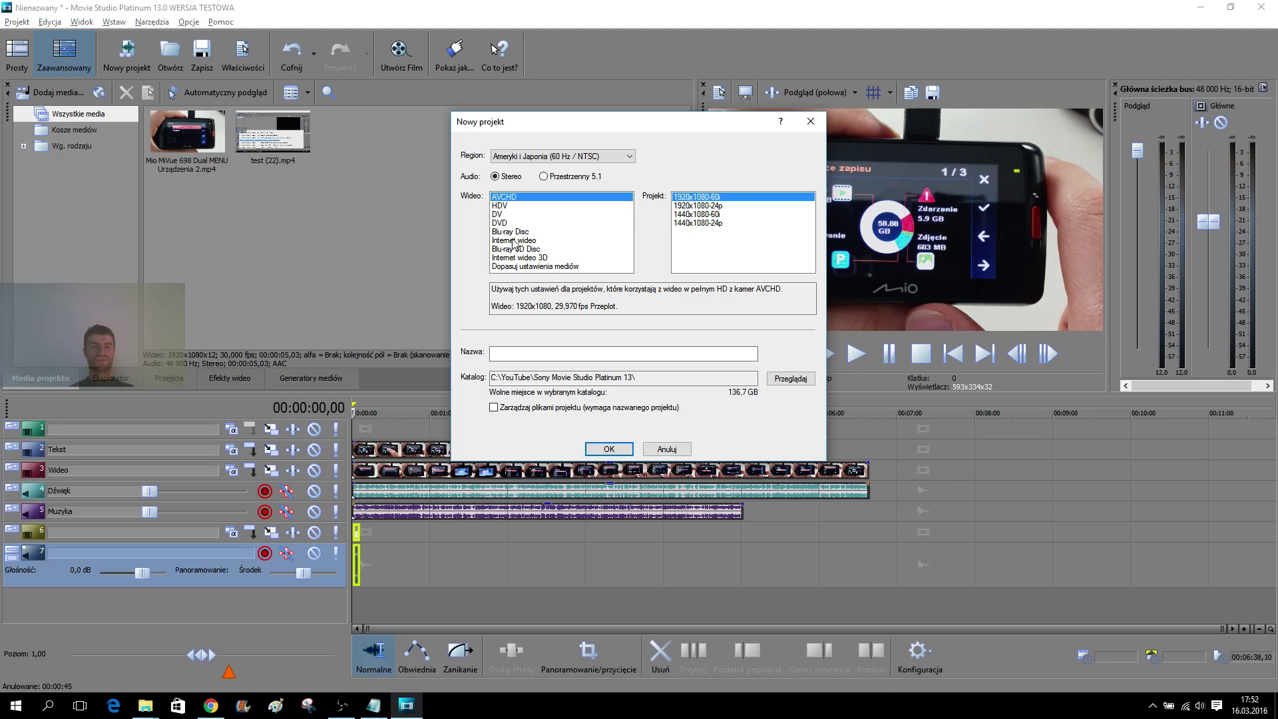
left_click(699, 205)
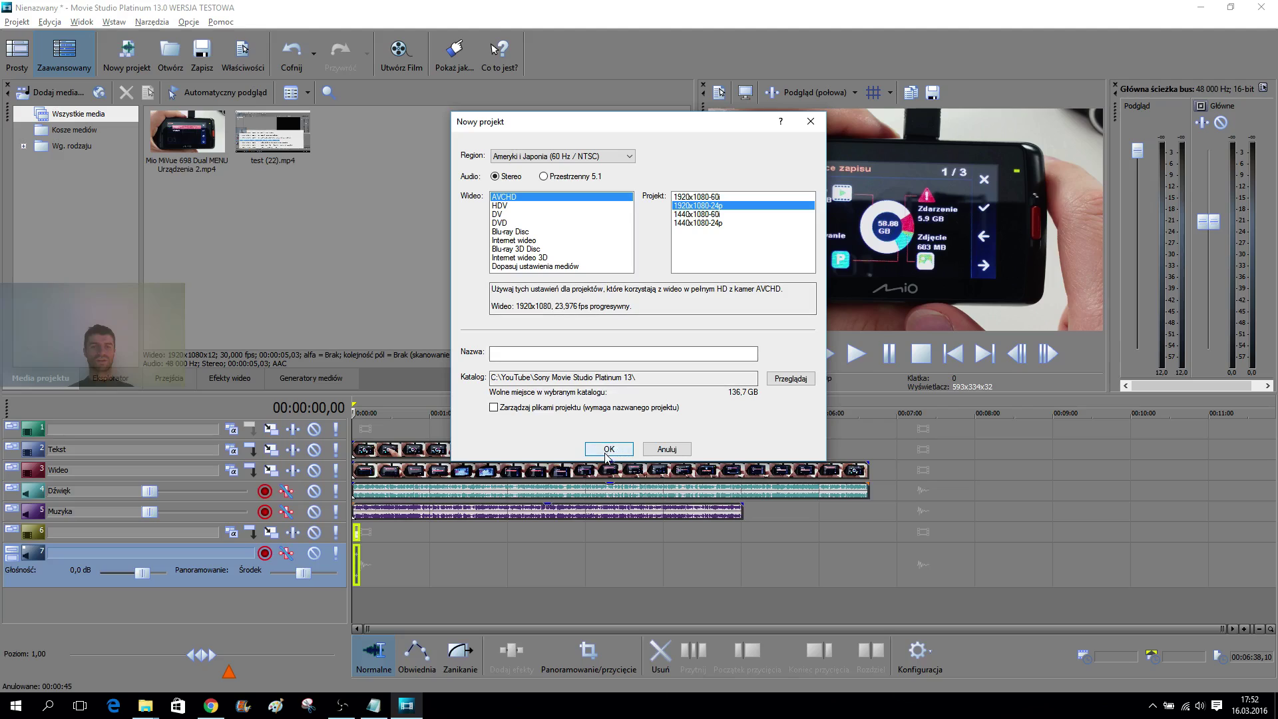
left_click(552, 354)
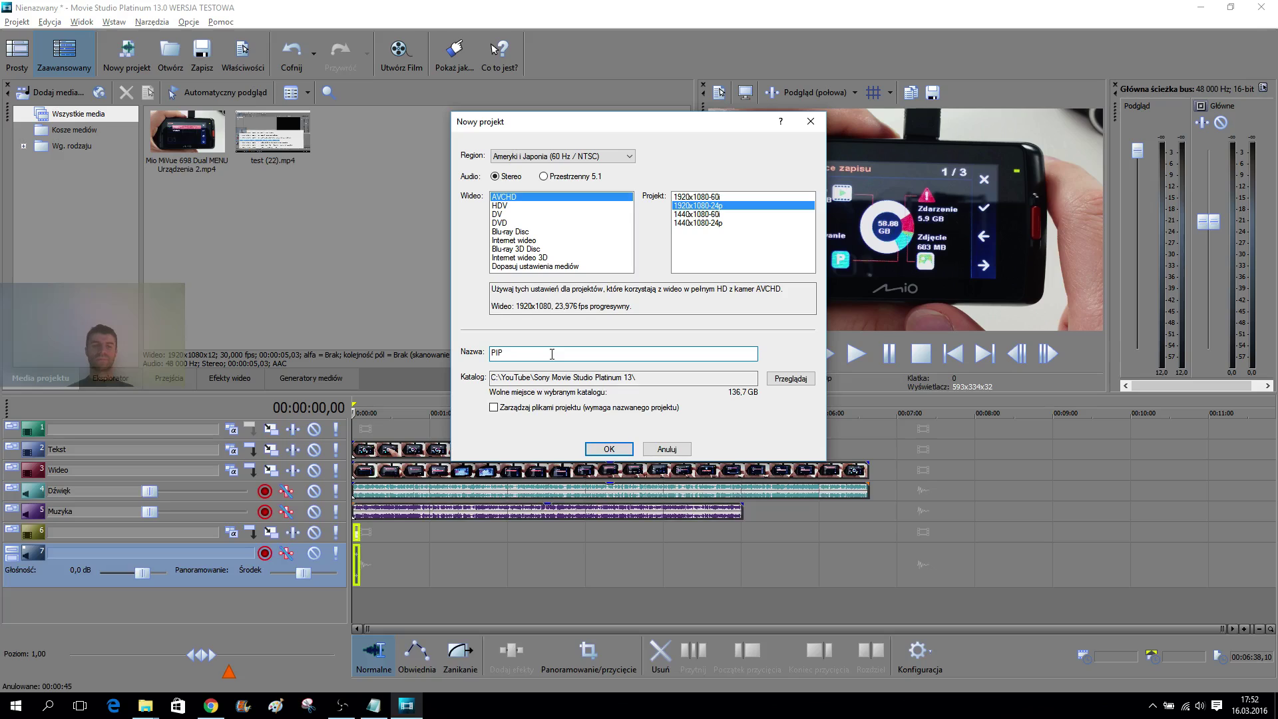
left_click(609, 450)
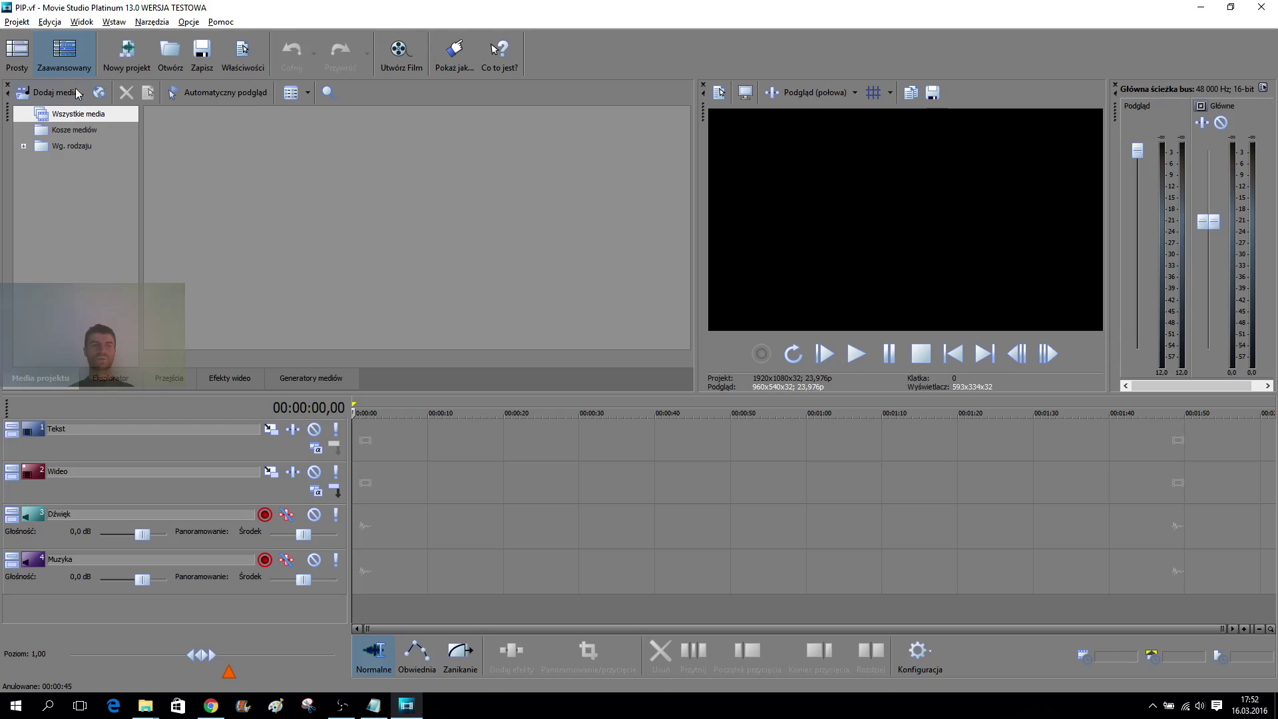
Step: Start adding media and browse to the C:\YouTube\Sony Movie Studio Platinum 13 folder
left_click(53, 94)
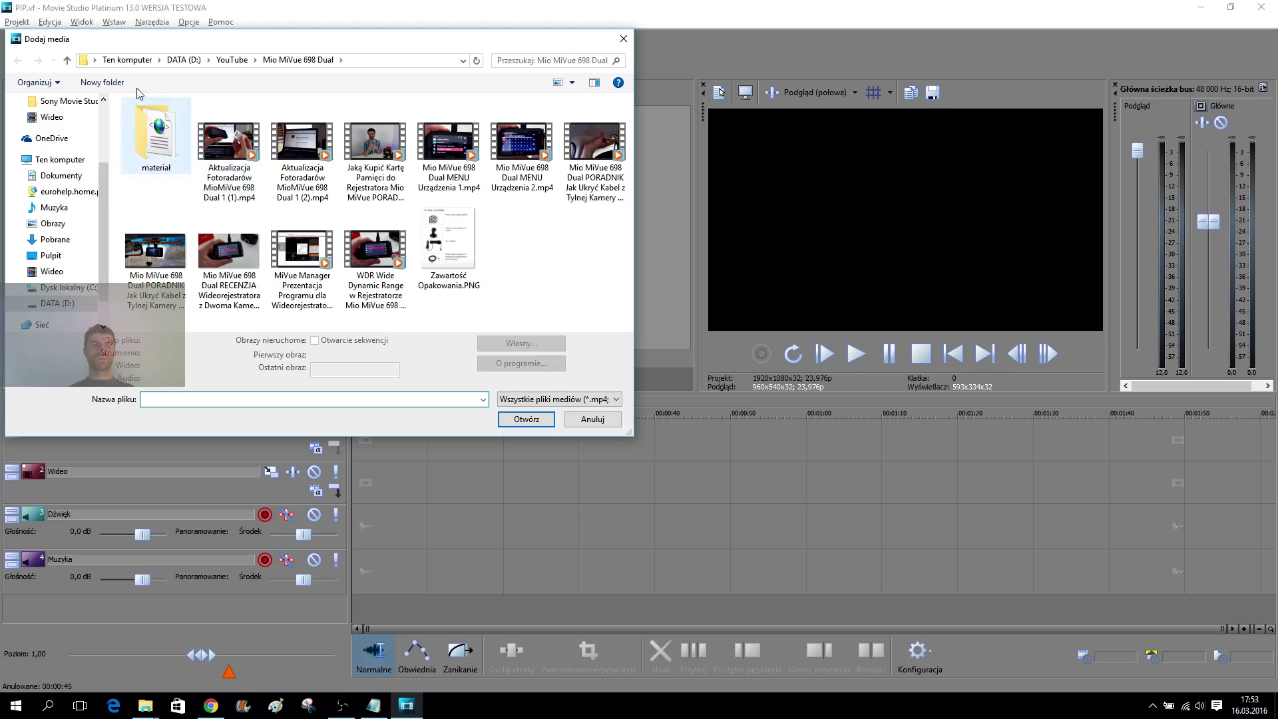
left_click(232, 60)
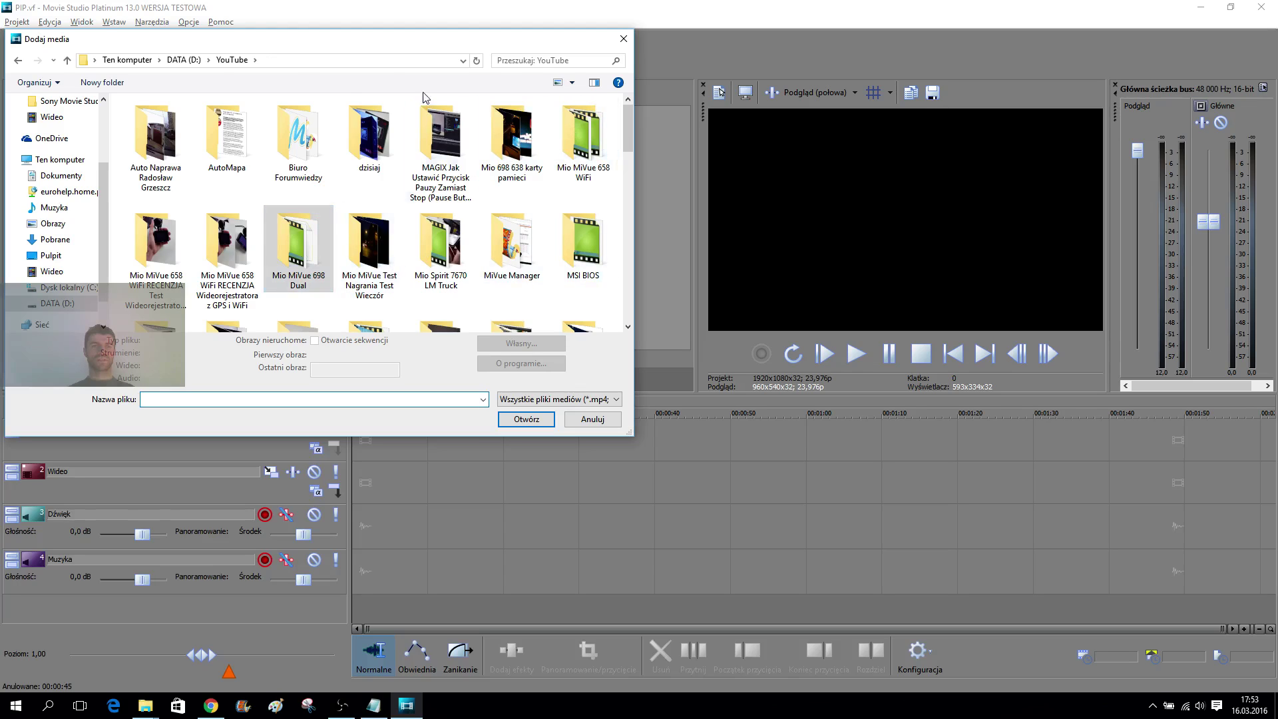
left_click(130, 60)
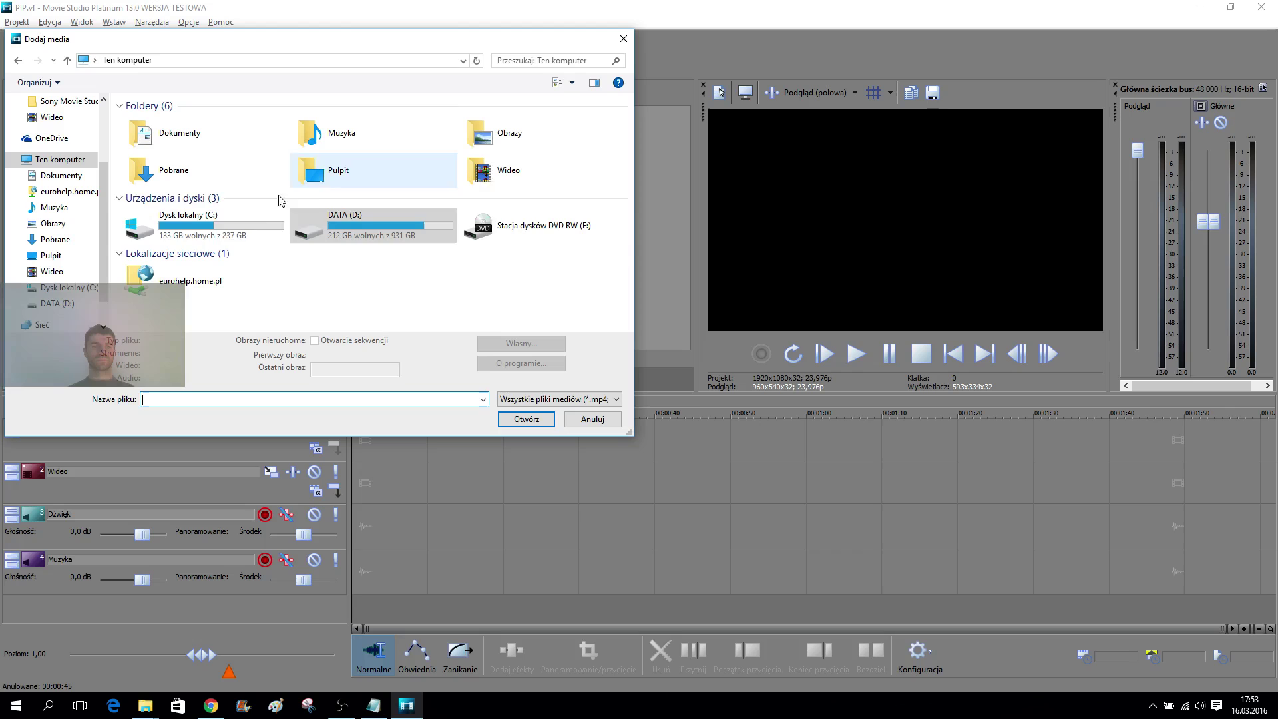
double_click(207, 224)
double_click(306, 293)
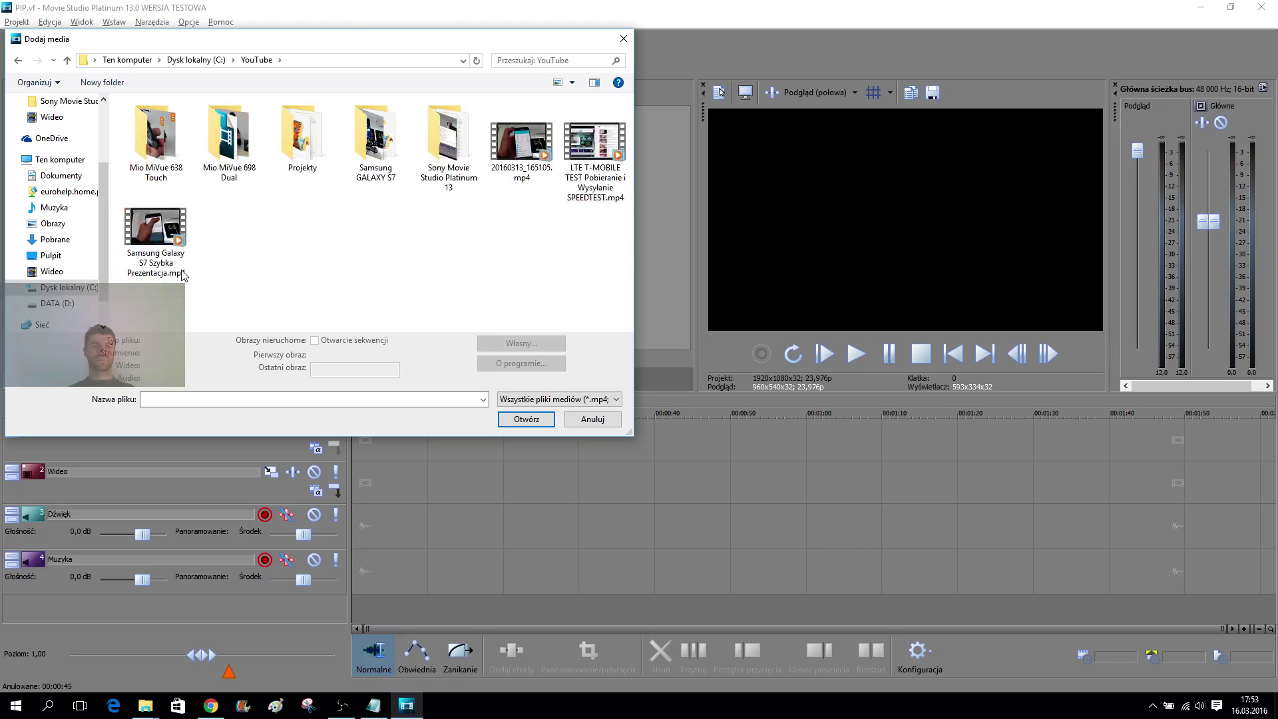
double_click(448, 137)
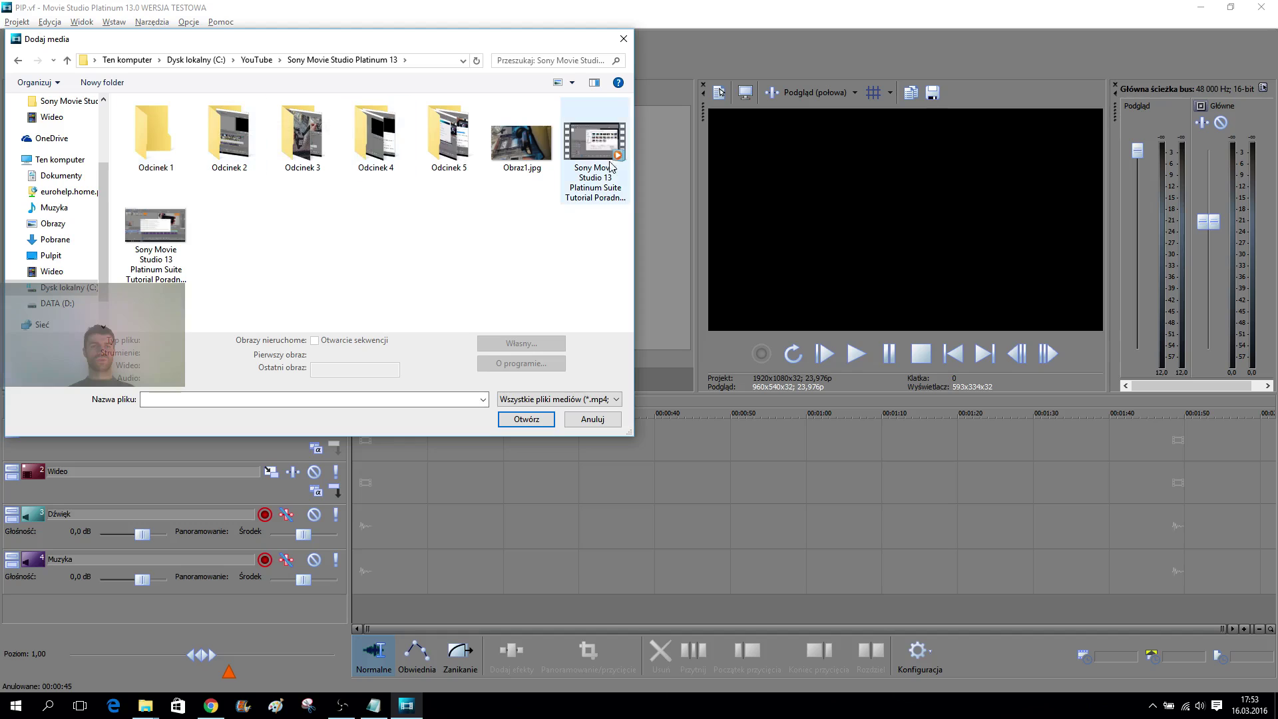
Step: Move the episode 1 tutorial video file into the Odcinek 1 folder
left_click(597, 198)
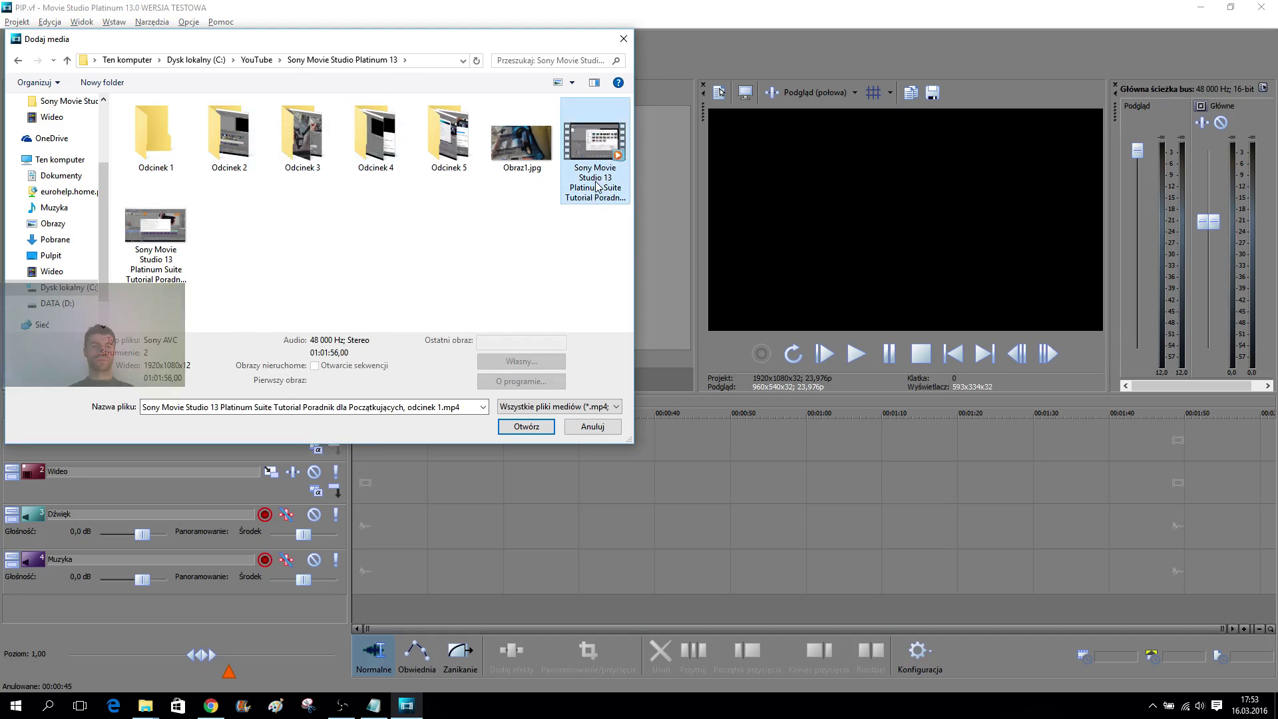
right_click(597, 184)
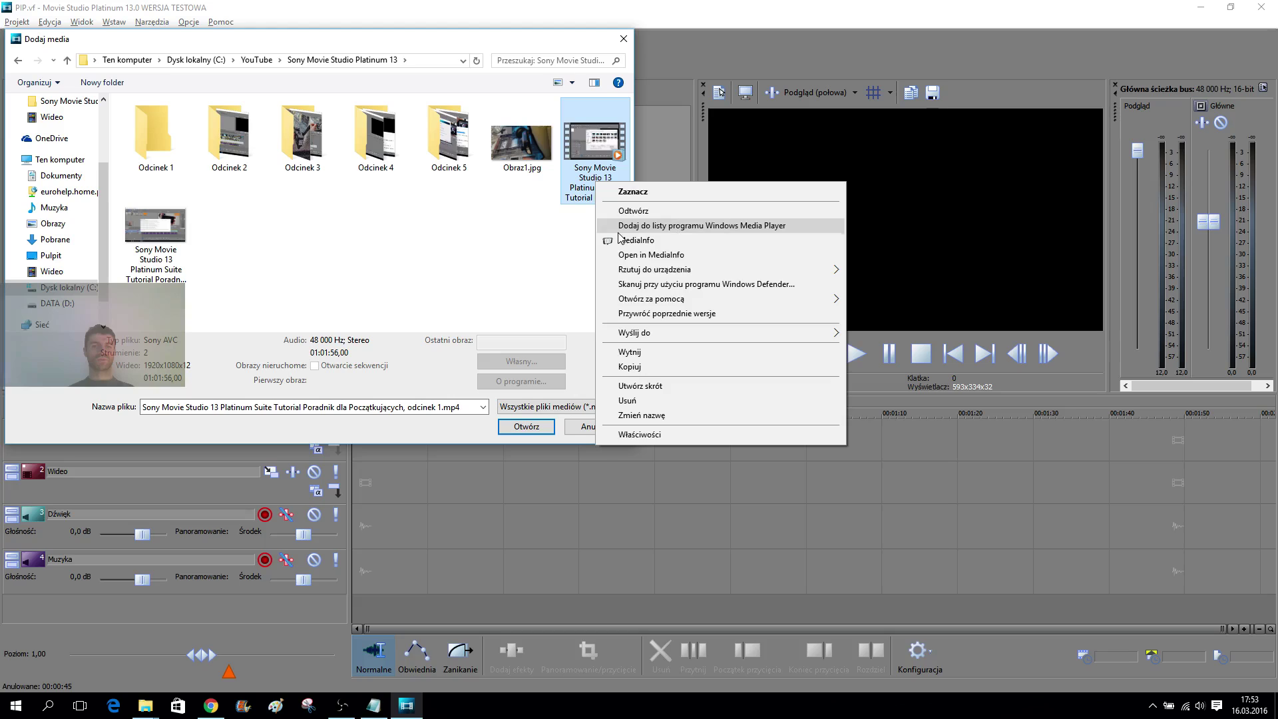
left_click(629, 367)
double_click(153, 141)
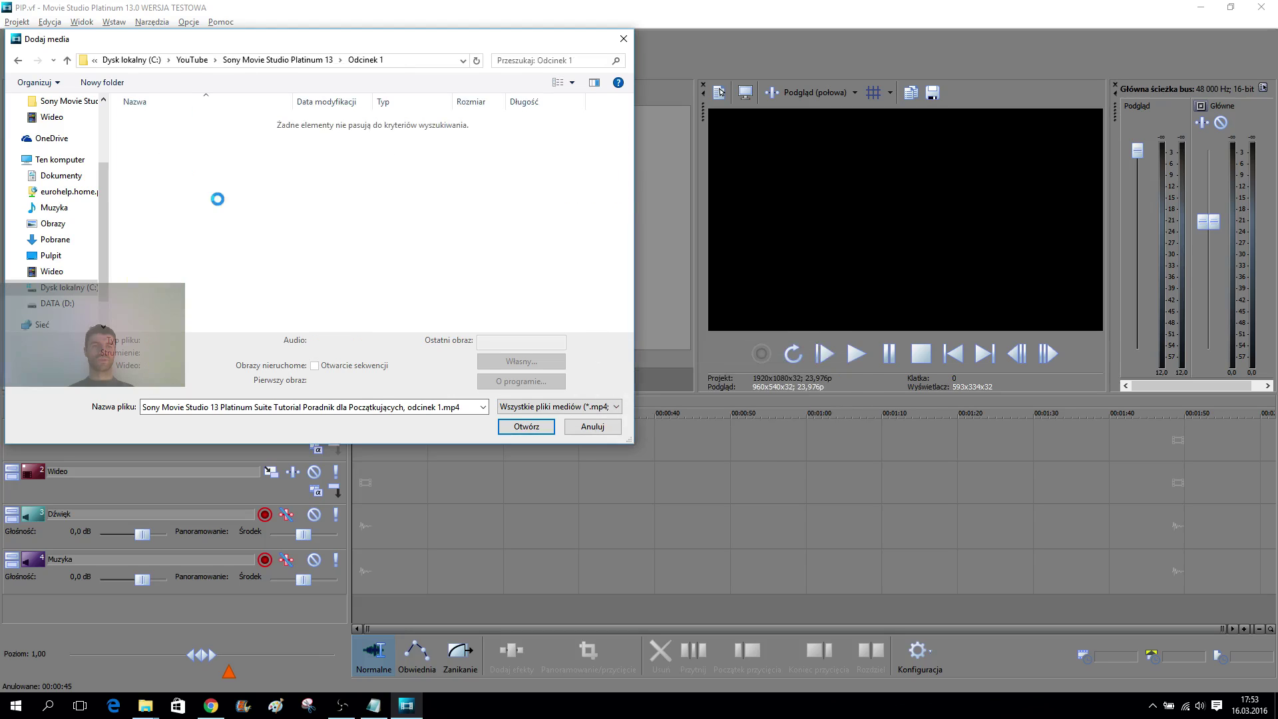
key("ctrl+v")
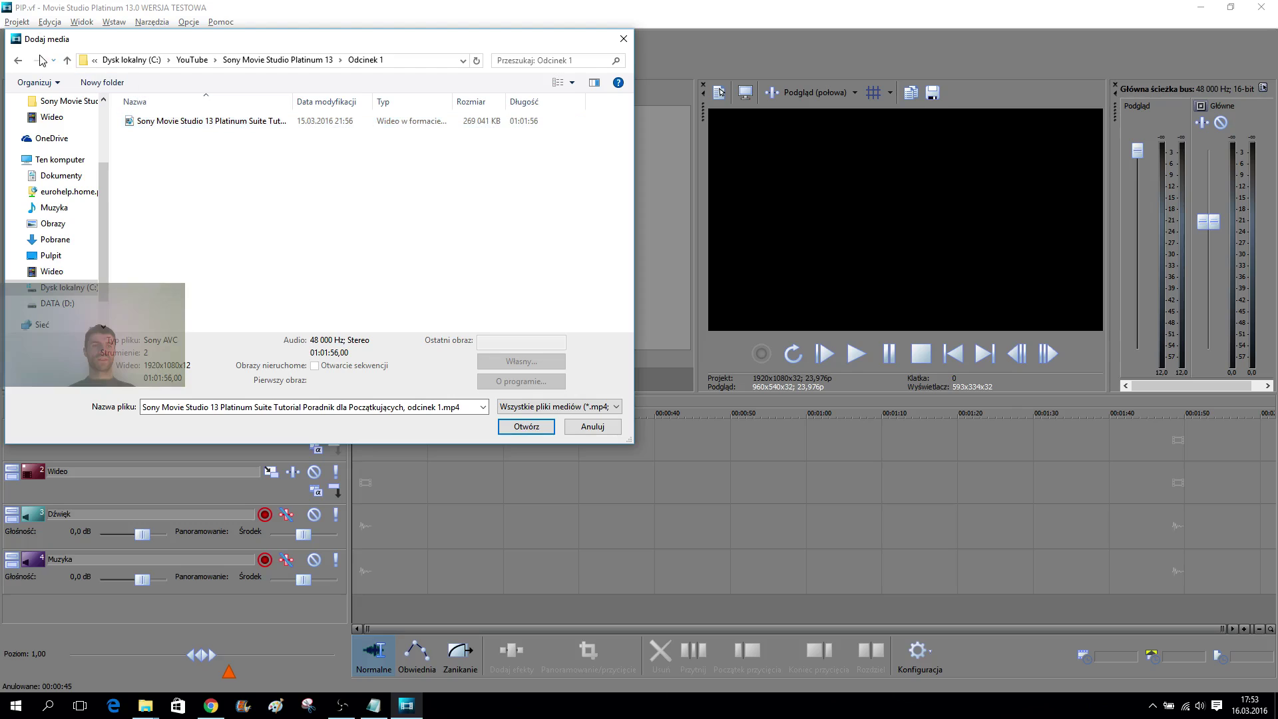
Step: Import the episode 2 video from the Odcinek 2 folder into the project media
left_click(18, 60)
left_click(226, 145)
double_click(227, 145)
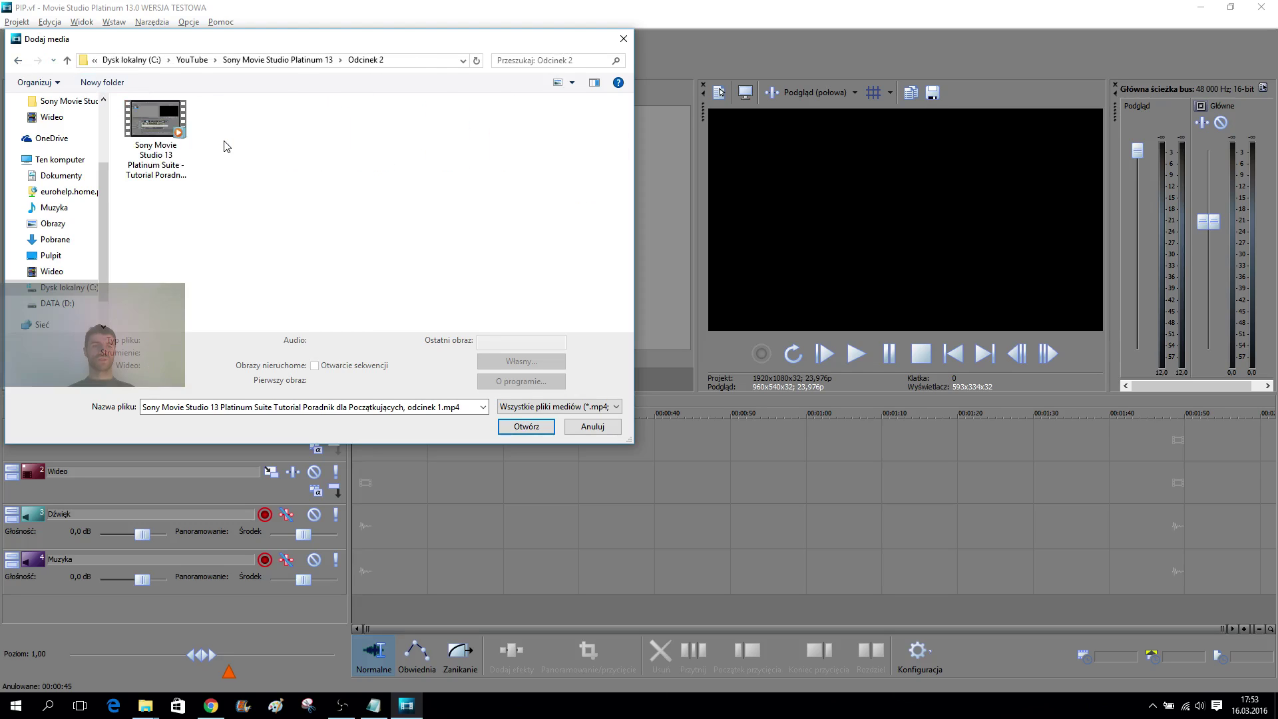
left_click(175, 136)
left_click(525, 426)
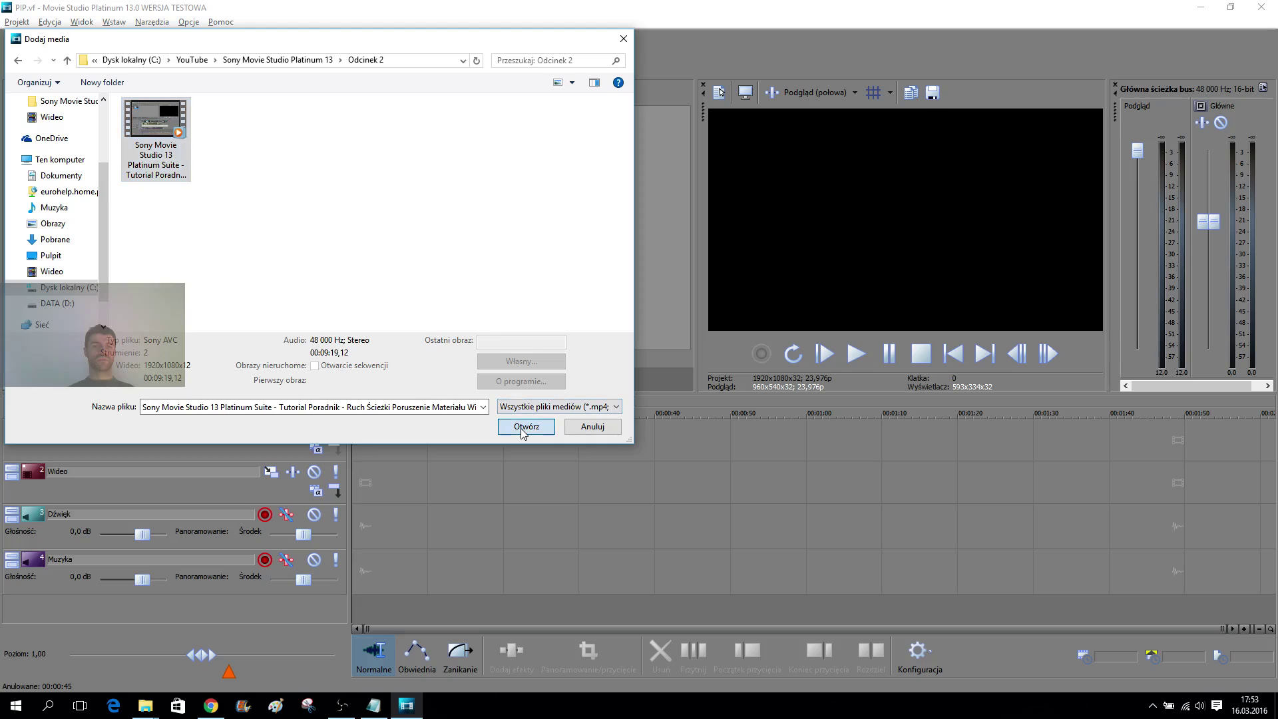
Step: Import the episode 4 video from the Odcinek 4 folder into the project media
left_click(59, 94)
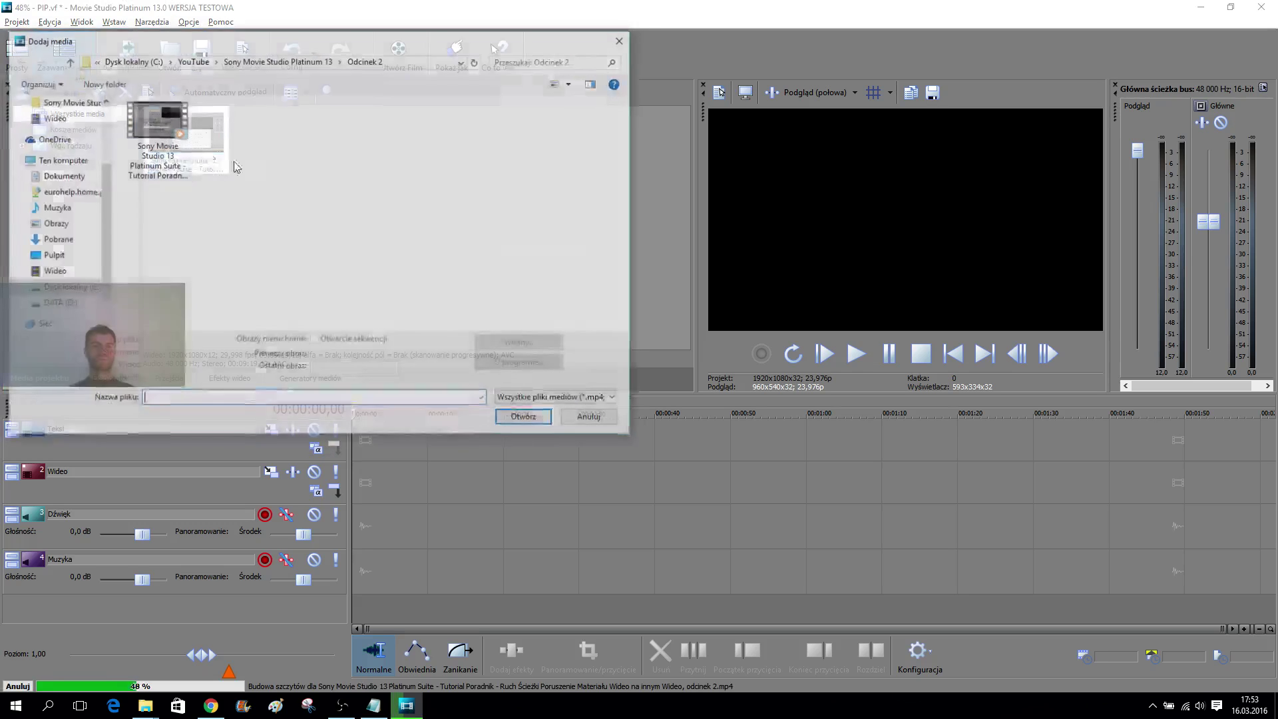
left_click(326, 60)
double_click(363, 139)
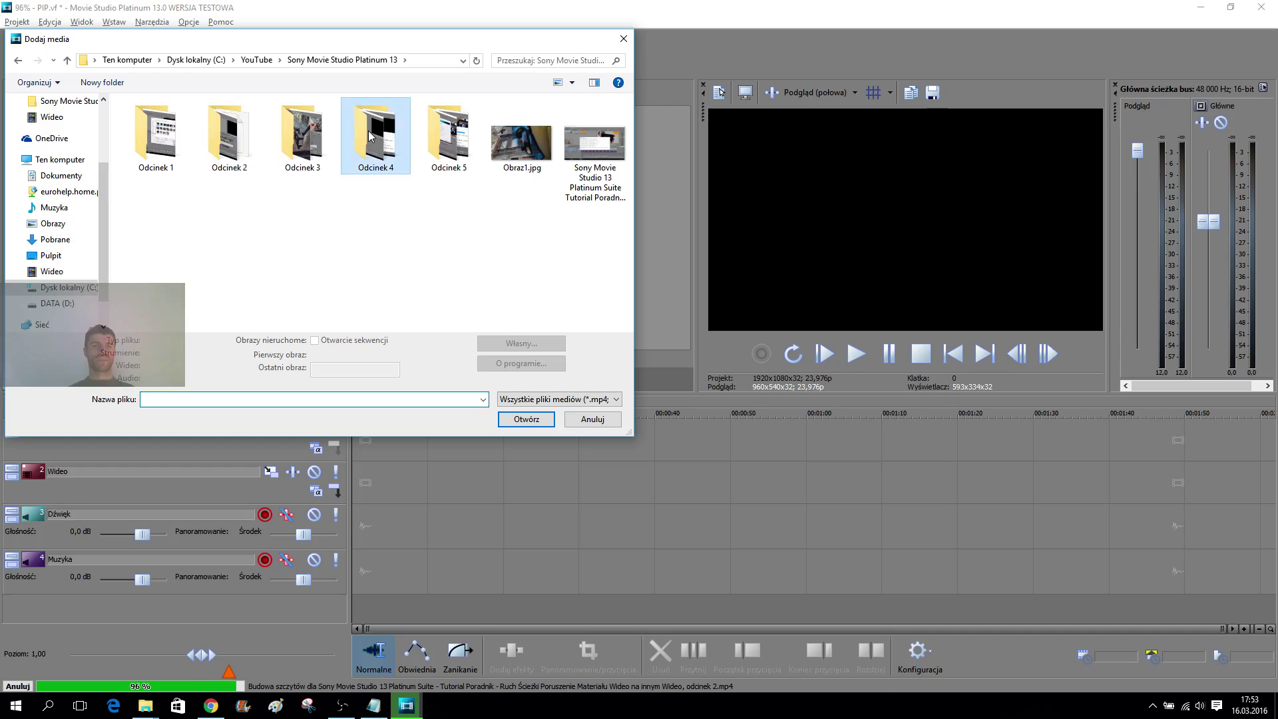
left_click(156, 130)
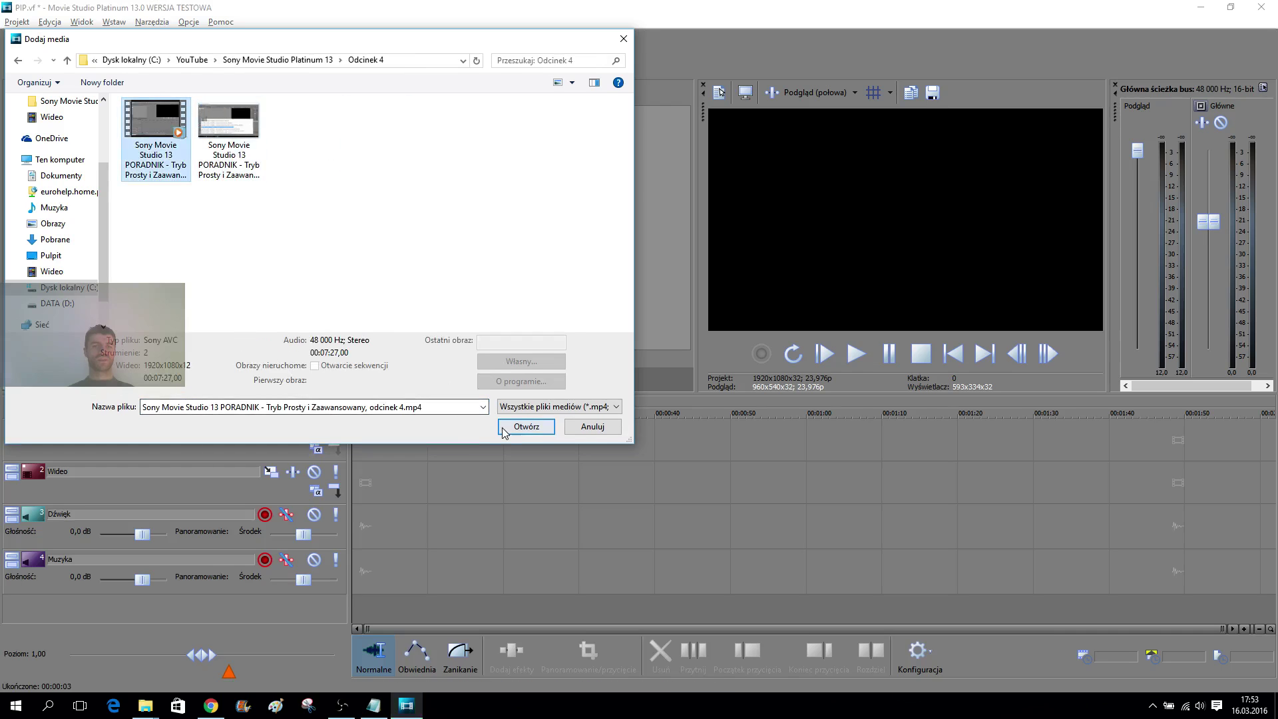
left_click(525, 427)
left_click(492, 218)
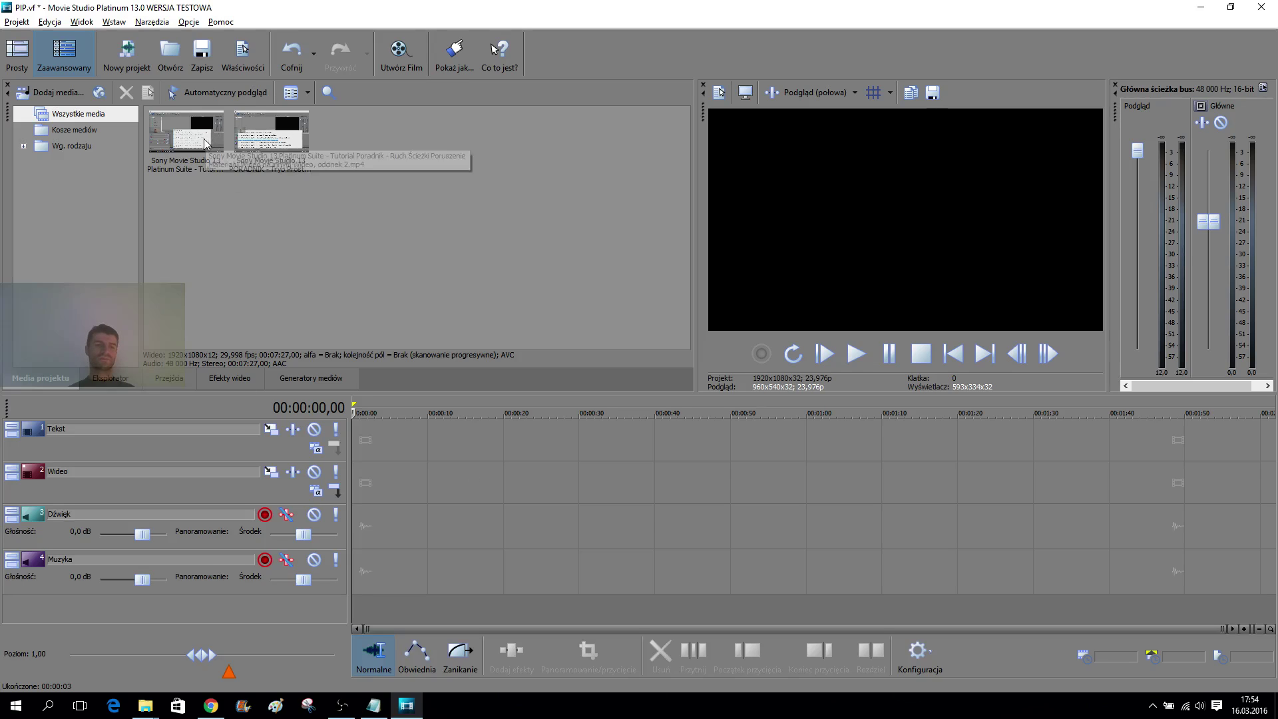
Step: Place the episode 2 clip at the start of the Tekst track, matching project settings, and the episode 4 clip on new tracks below
left_click_drag(206, 141, 360, 439)
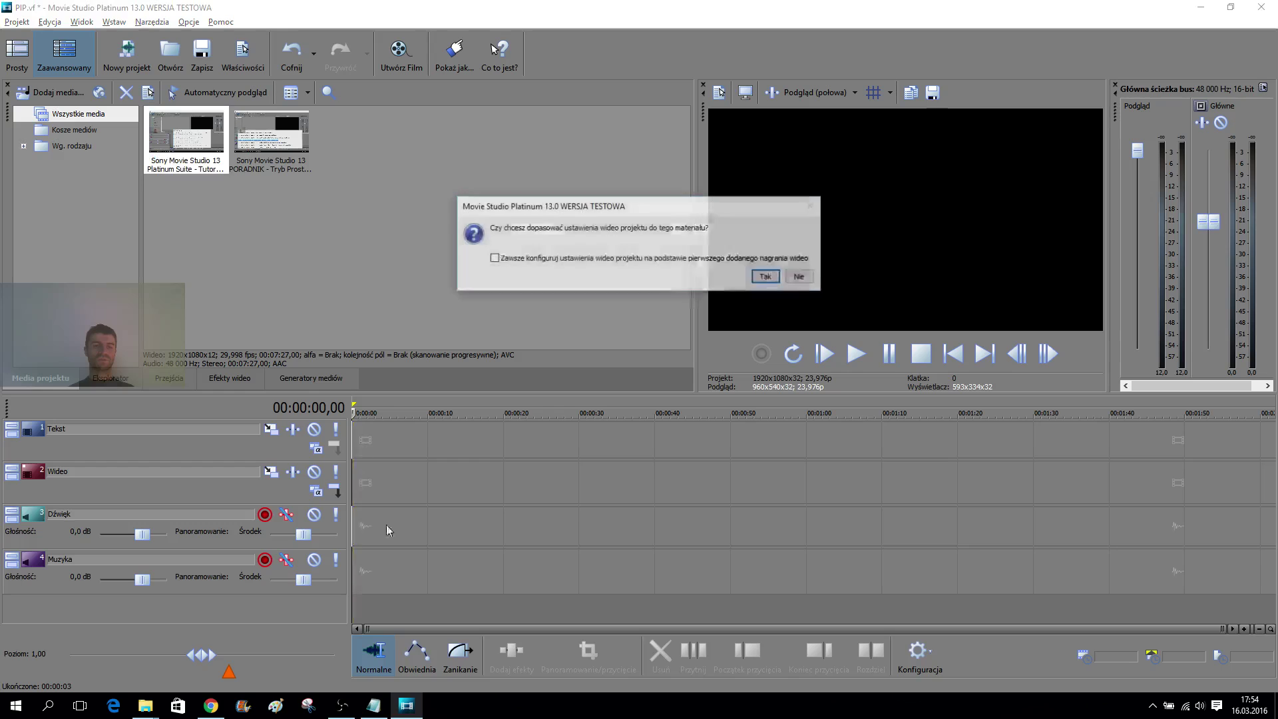
left_click(767, 277)
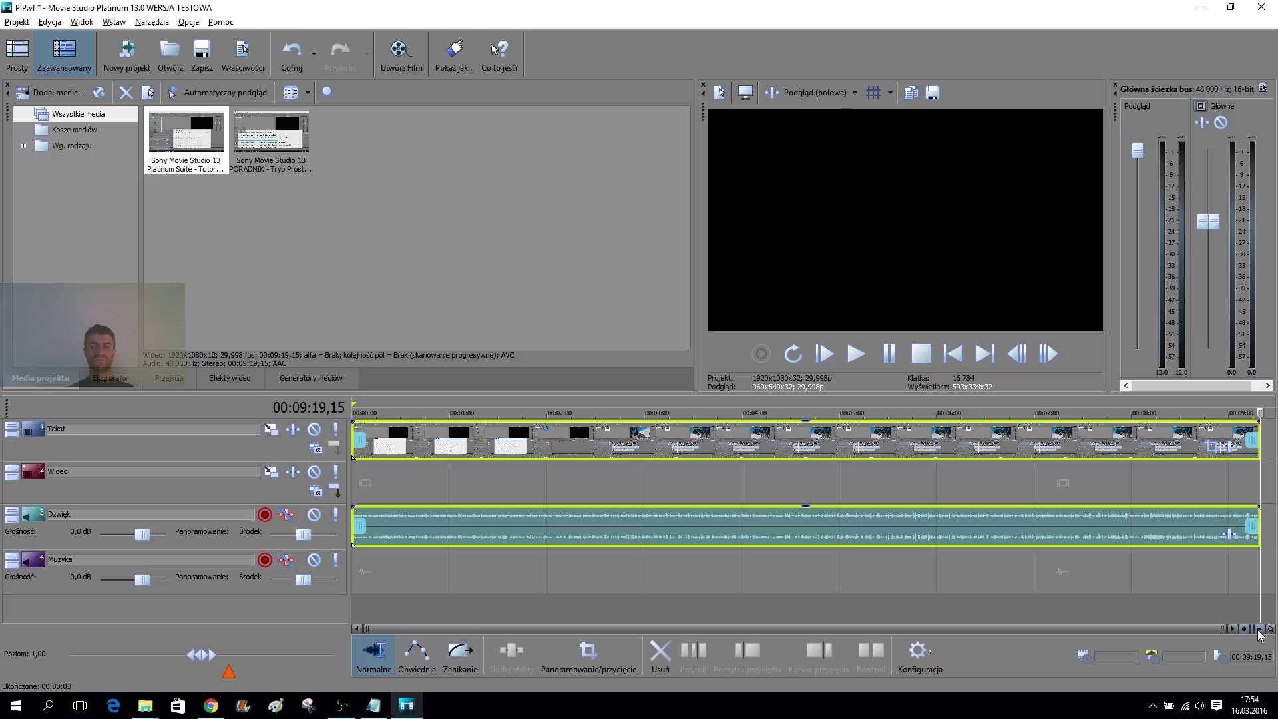
left_click_drag(283, 160, 358, 600)
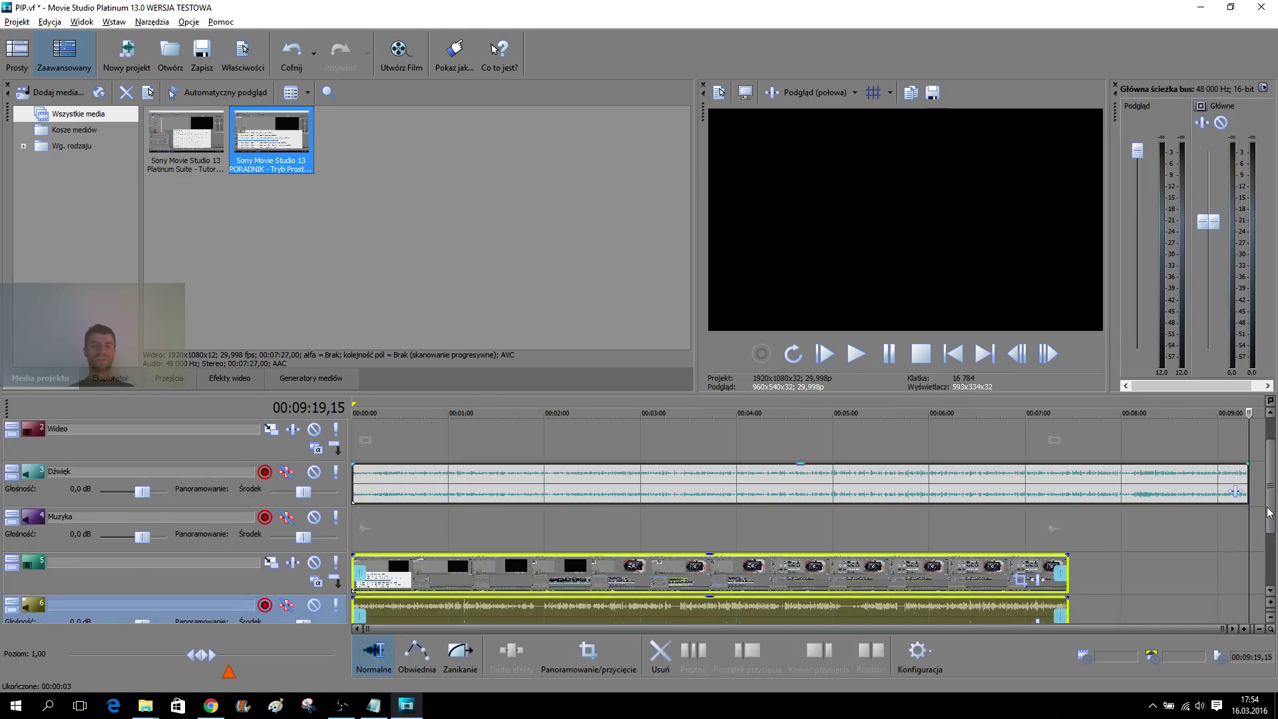
Step: Delete the empty Wideo track and all audio tracks, leaving only the two video tracks with the clips
left_click_drag(1268, 512, 1268, 496)
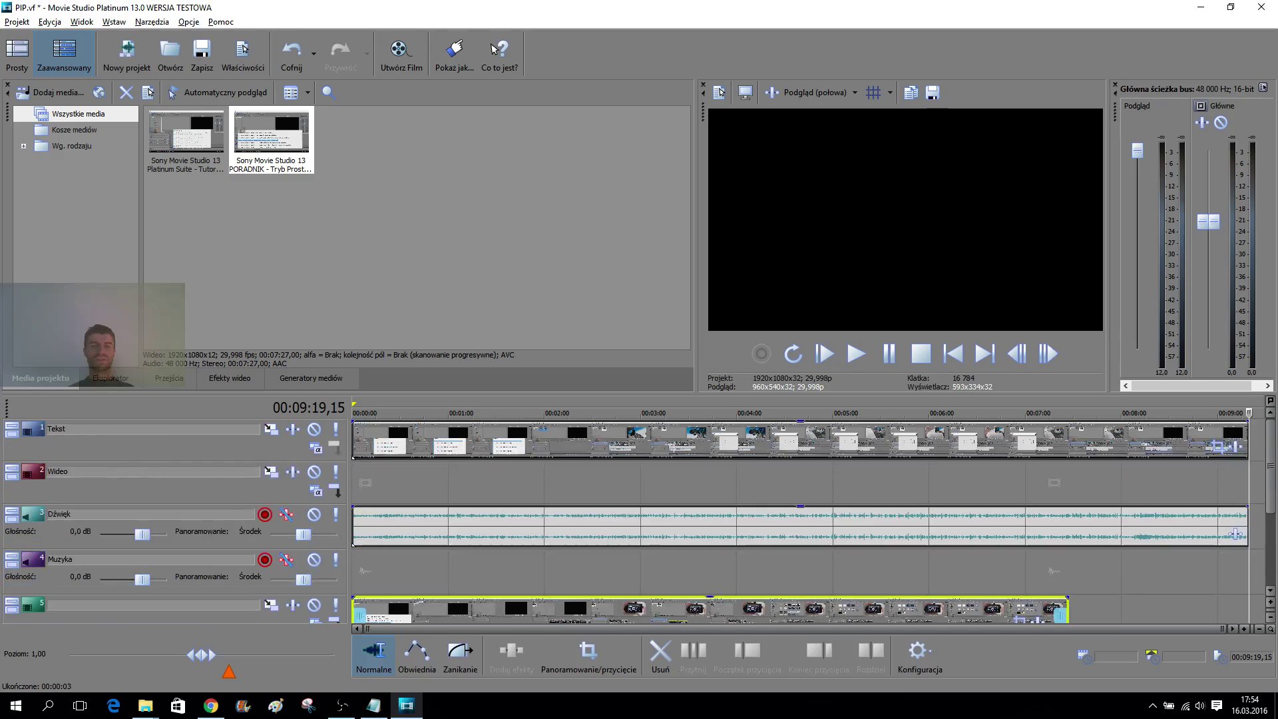
right_click(137, 484)
left_click(216, 286)
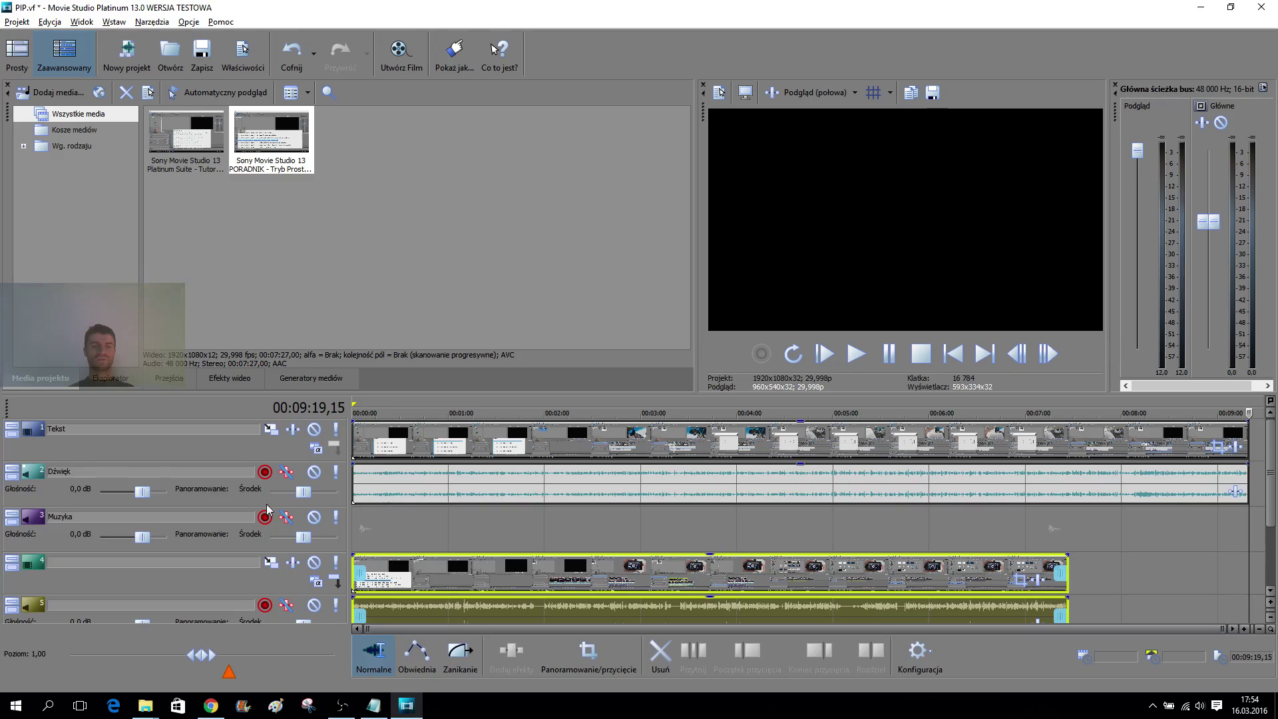
right_click(218, 499)
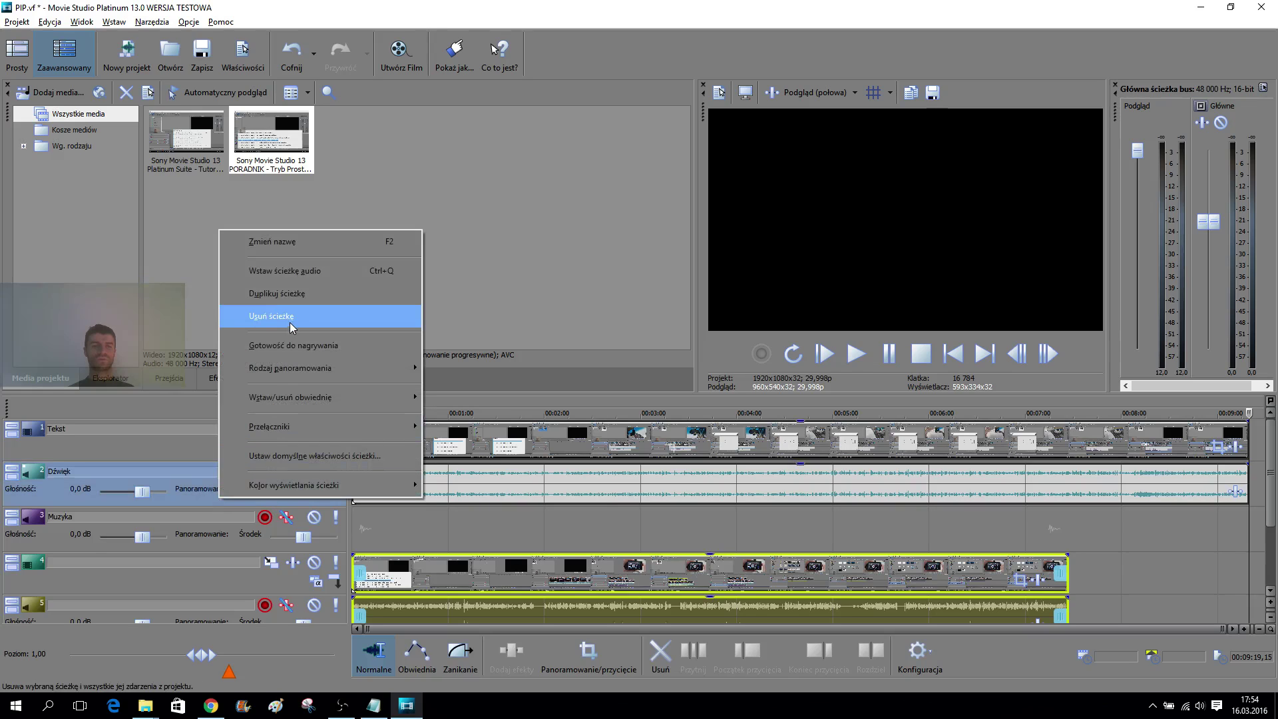
left_click(290, 317)
right_click(239, 588)
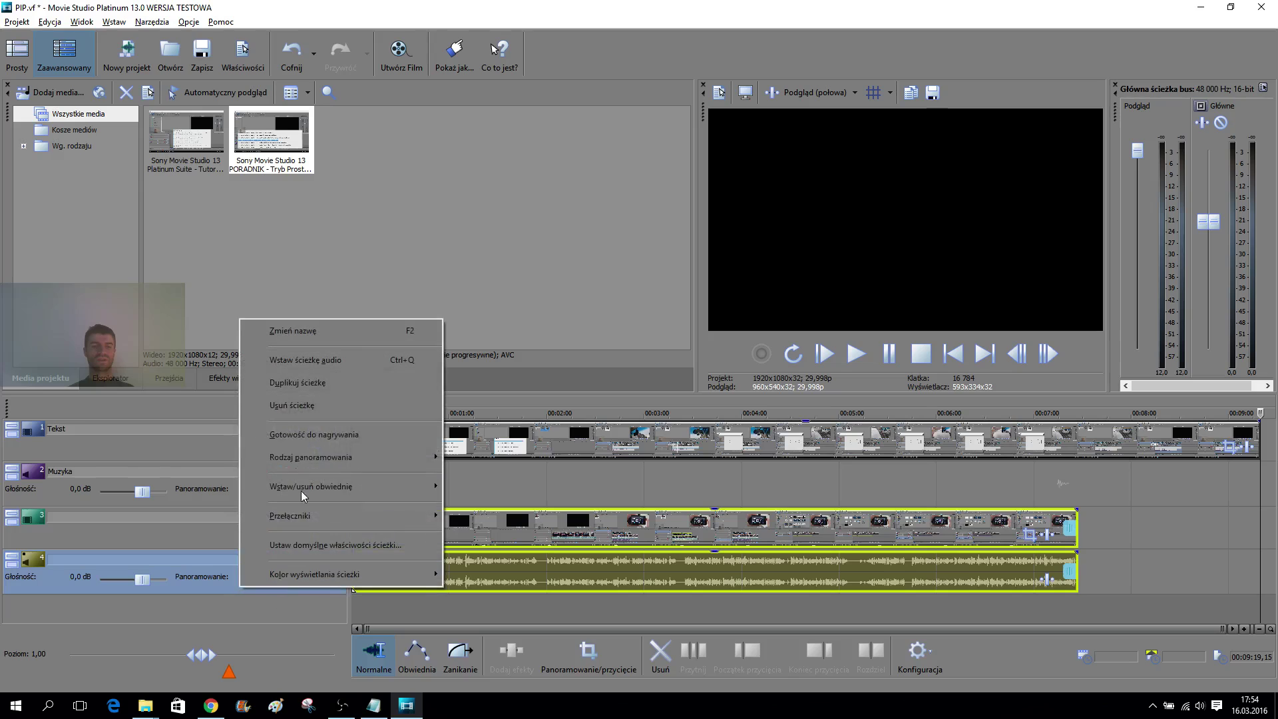
left_click(334, 402)
right_click(238, 501)
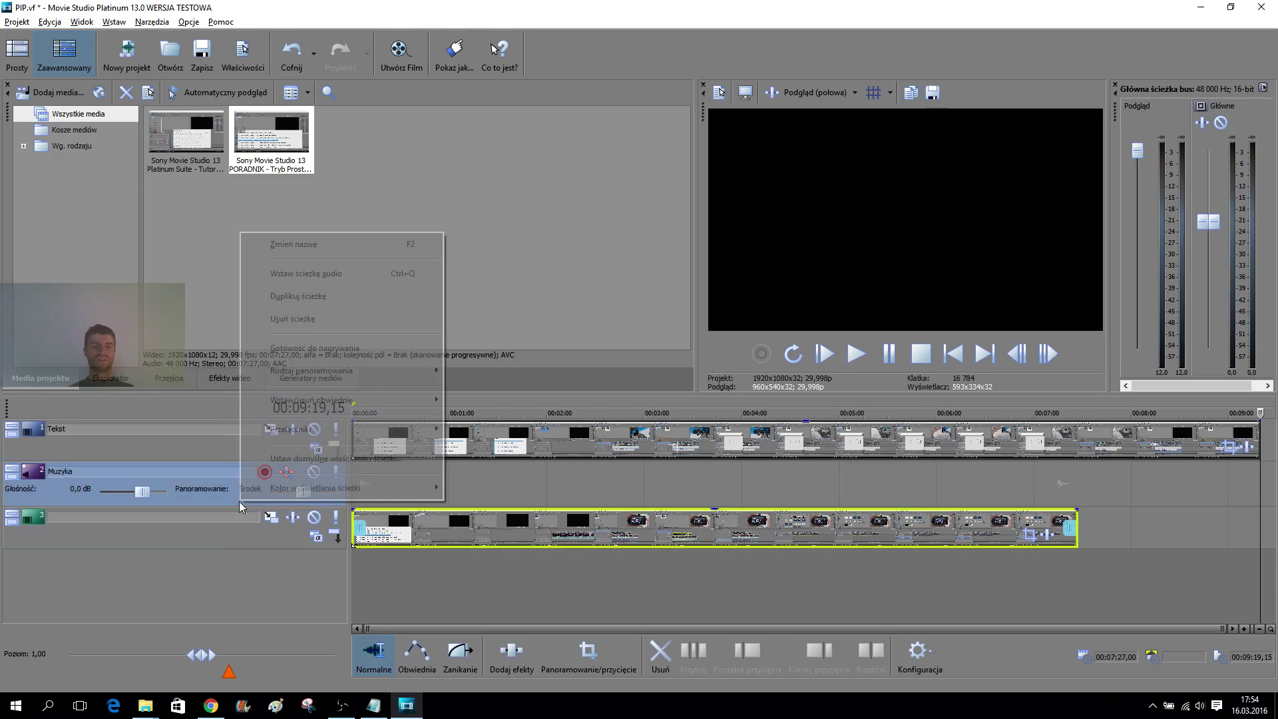
left_click(323, 319)
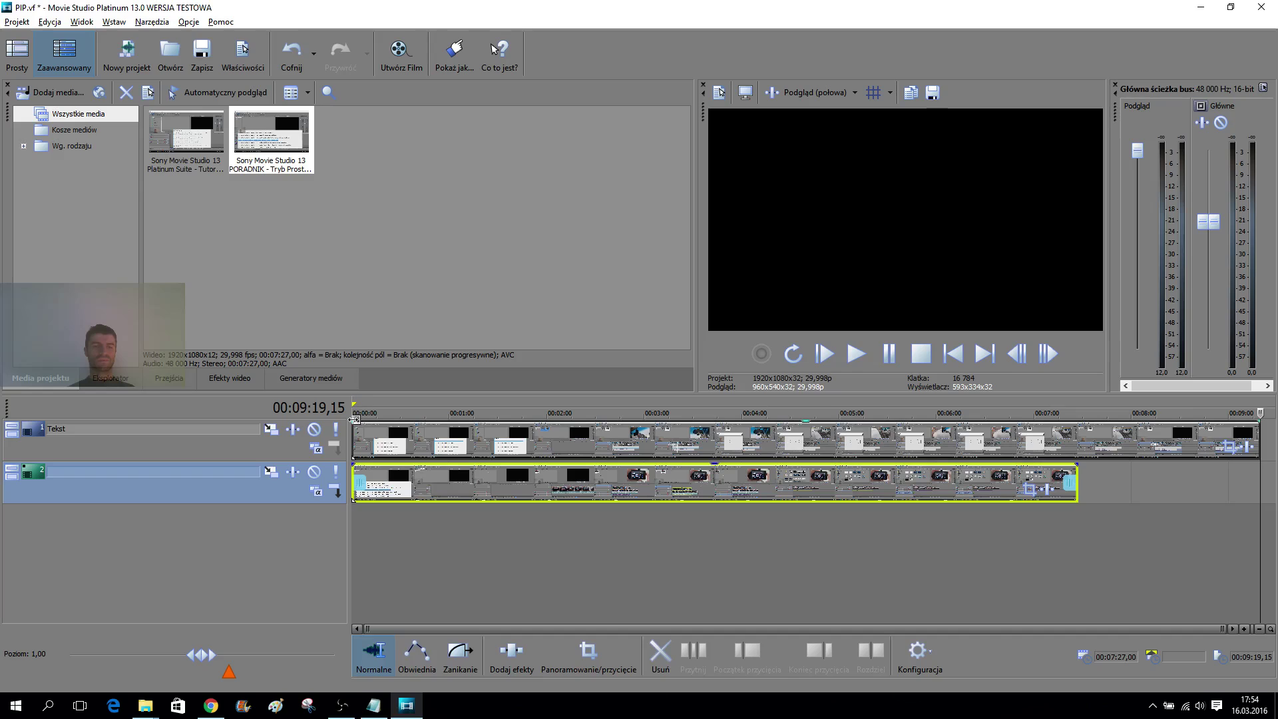
Step: Preview the upper clip at about two minutes, then play the timeline from the beginning
left_click(549, 453)
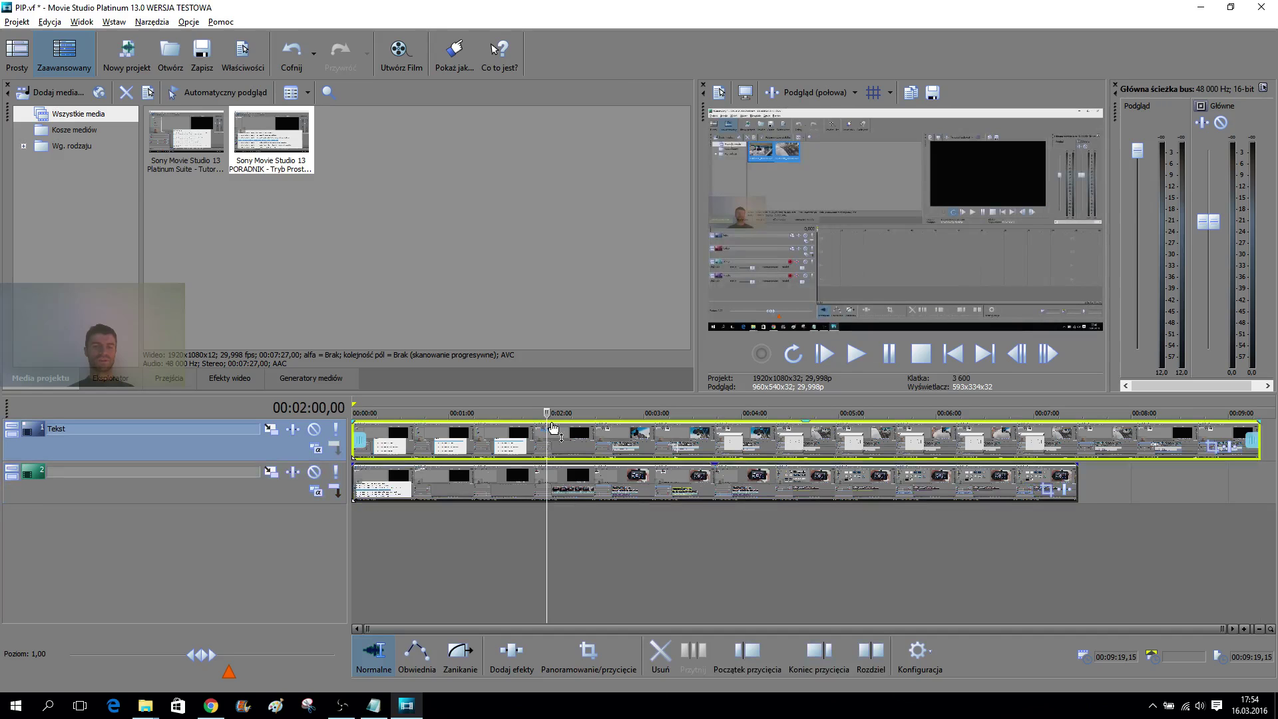
left_click(353, 413)
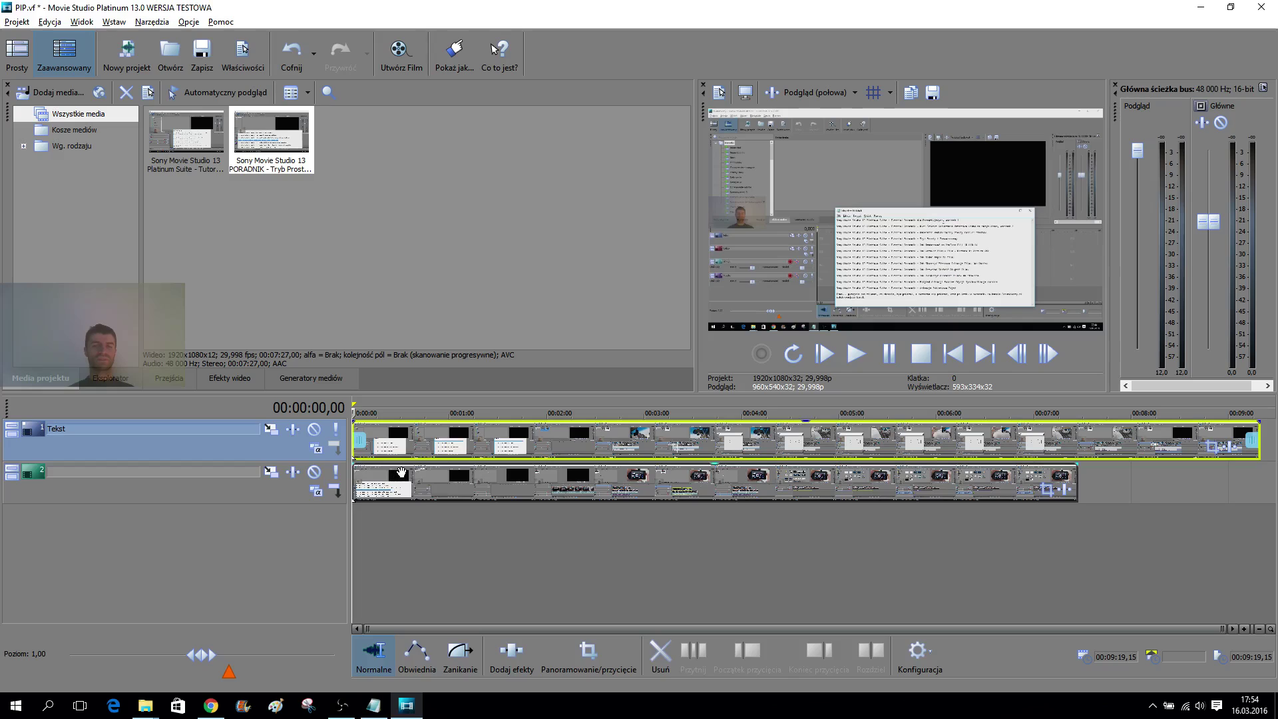
left_click(845, 358)
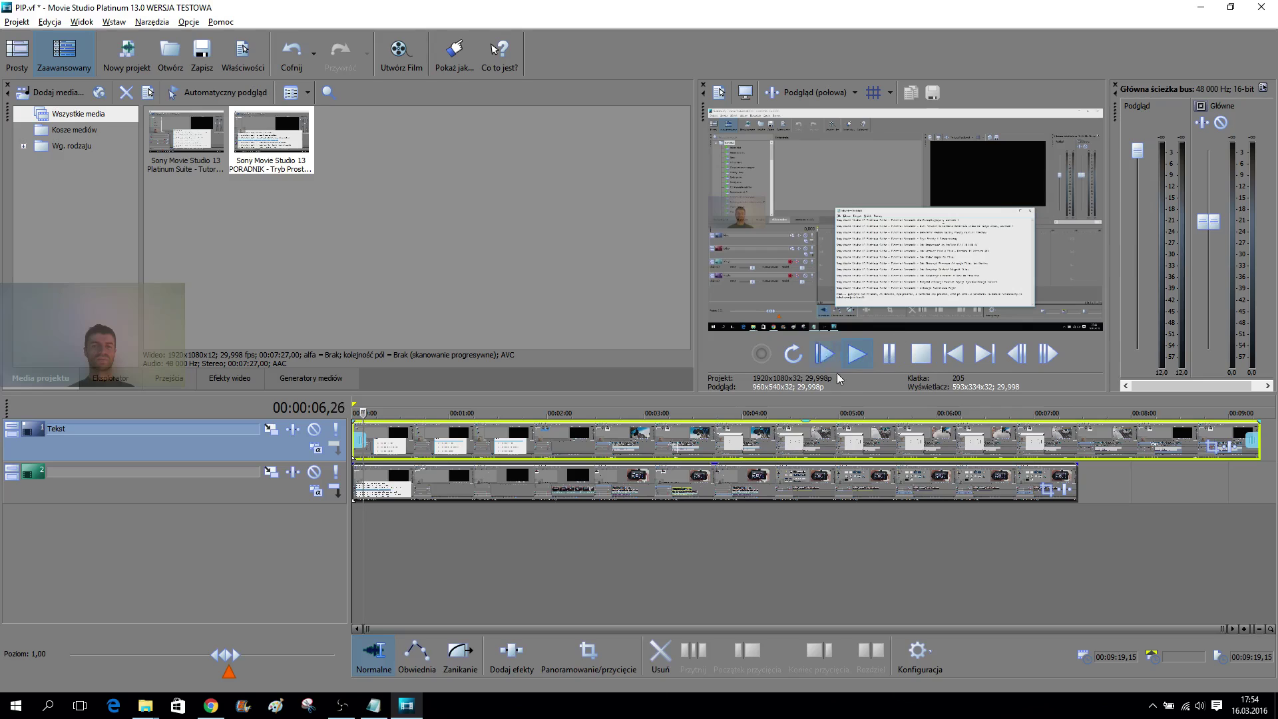
Step: Stop playback, open the Track Motion settings of the Tekst track, and narrow and move the window clear of the video preview
key("Return")
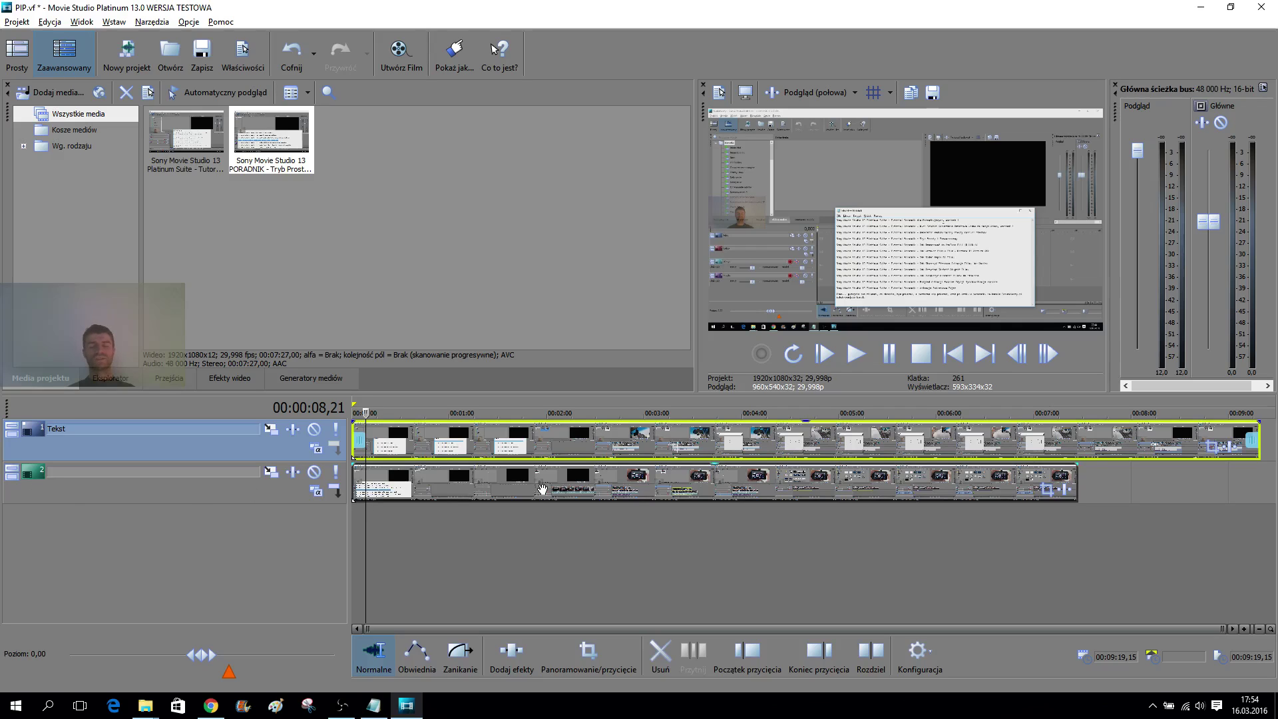
left_click(437, 437)
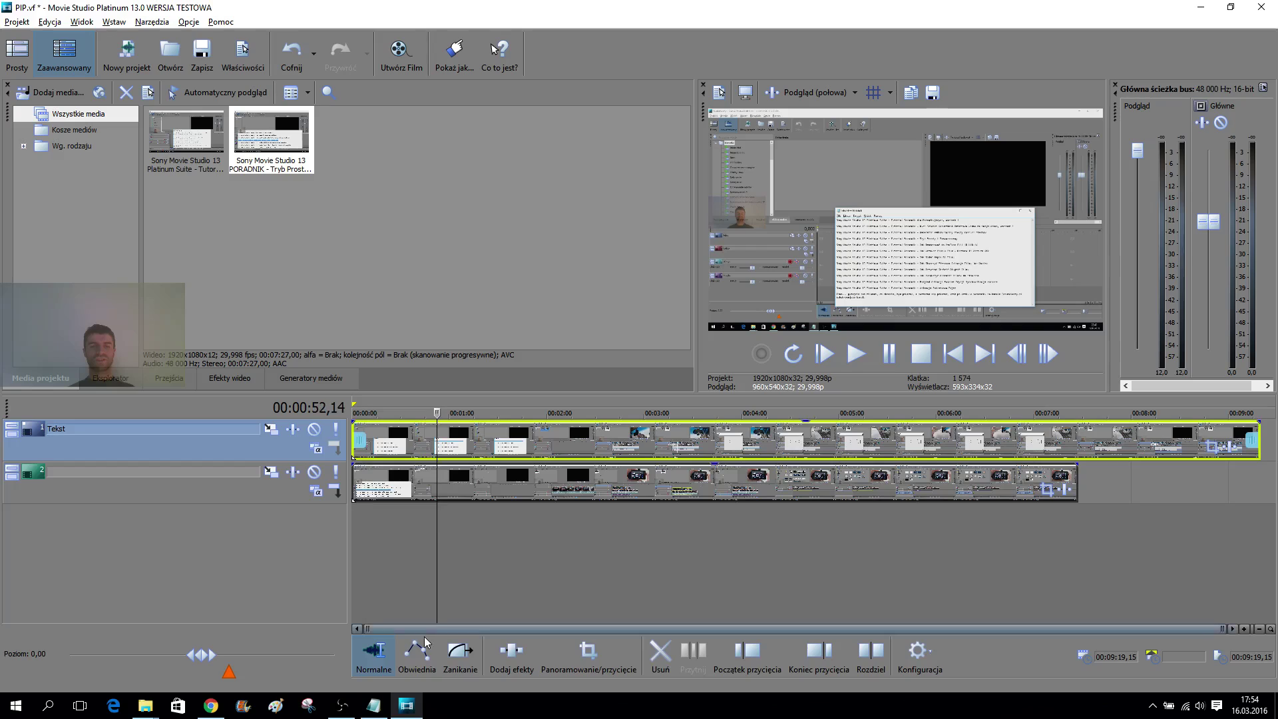
left_click(516, 444)
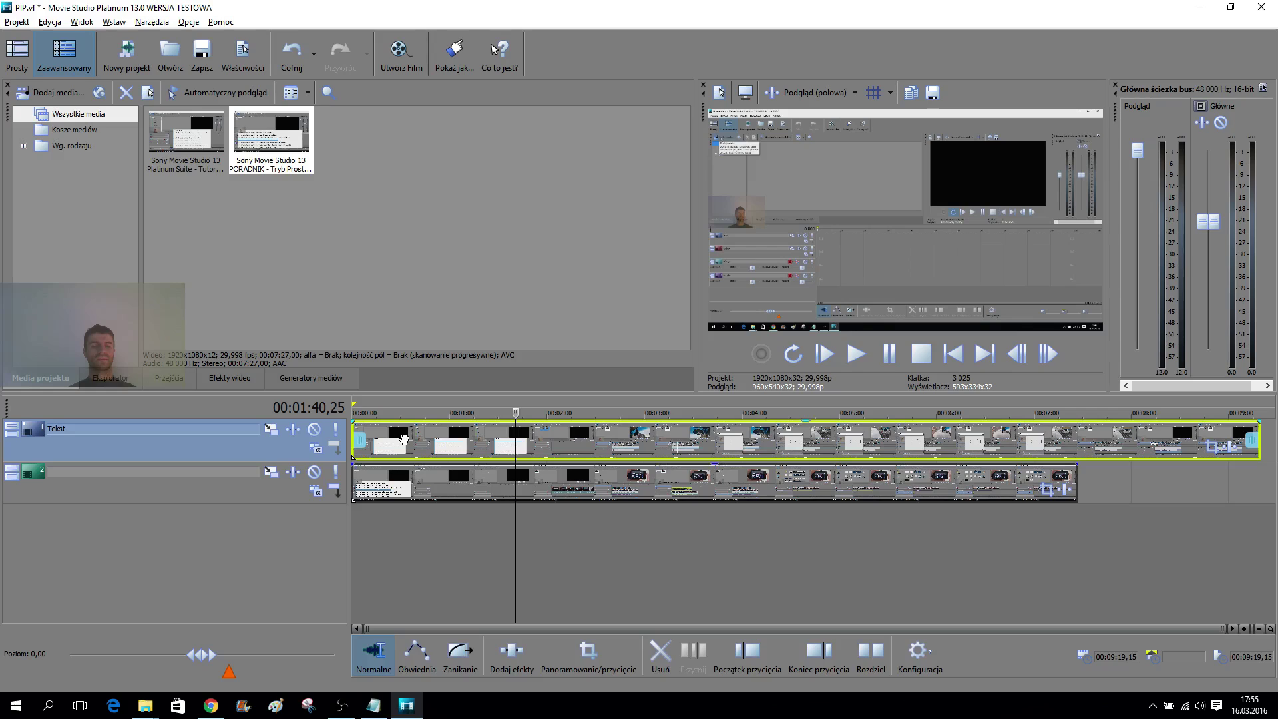
left_click(270, 429)
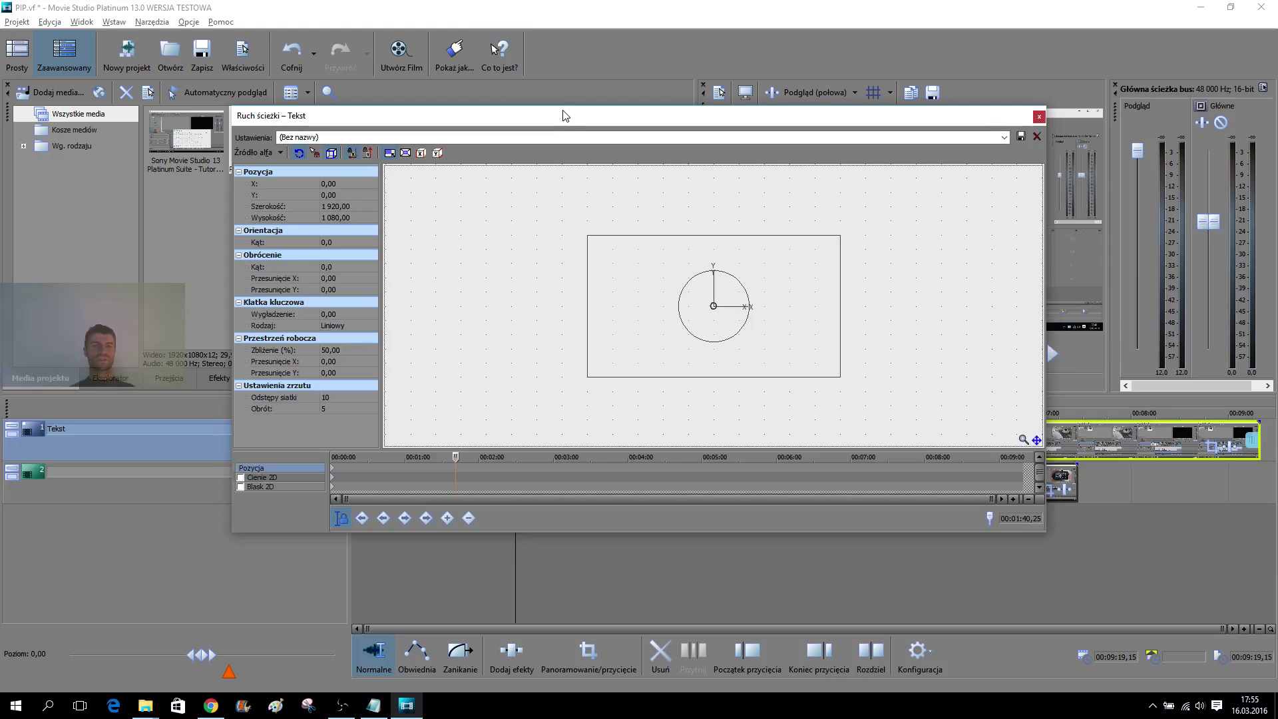
left_click_drag(564, 116, 421, 257)
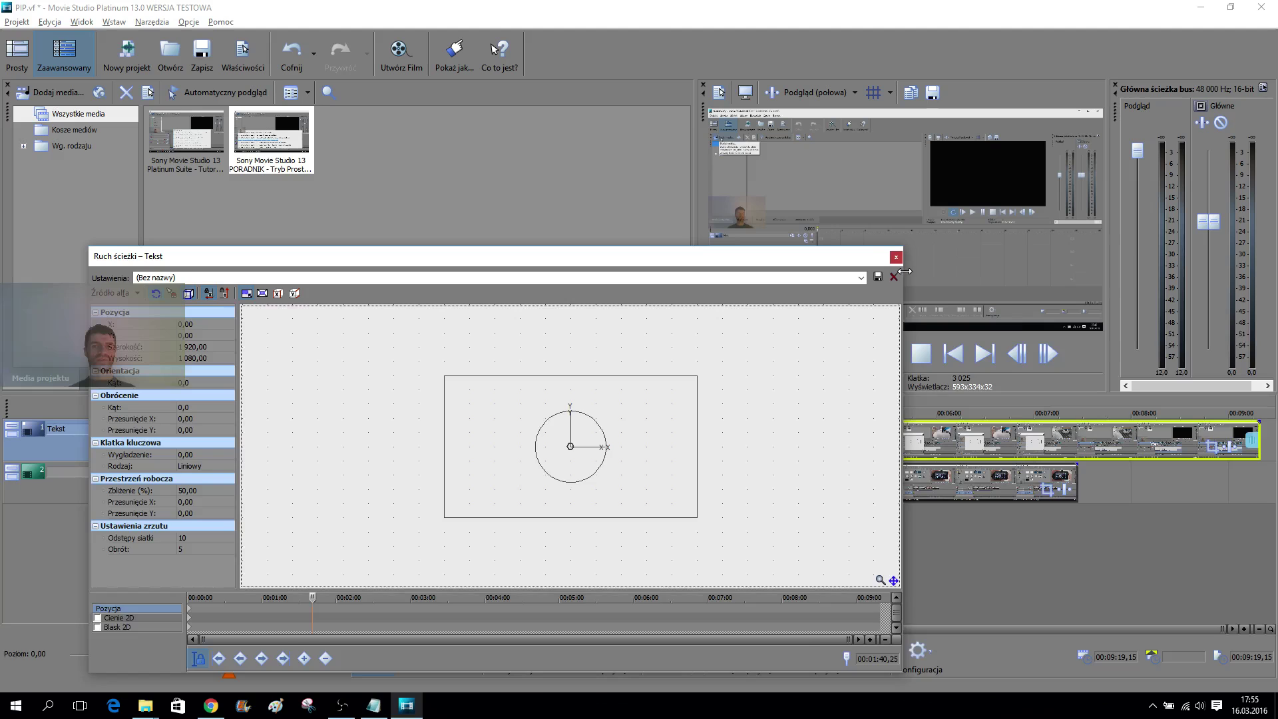
left_click_drag(901, 274, 559, 280)
left_click_drag(413, 265, 332, 263)
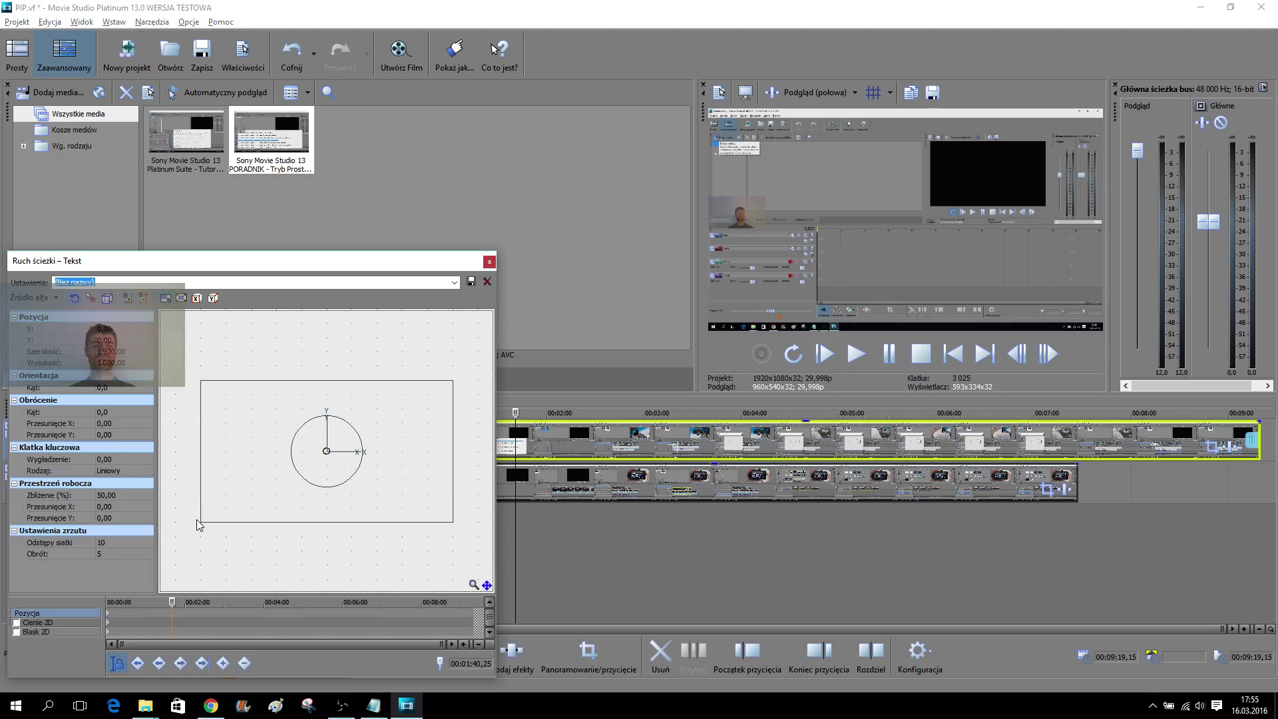
Step: Try shrinking the Tekst track's frame toward its upper-right corner at 00:01:40,25 while checking the aspect ratio lock
mouse_move(202, 521)
left_mouse_down()
mouse_move(265, 469)
mouse_move(394, 442)
mouse_move(293, 485)
mouse_move(290, 439)
mouse_move(198, 502)
mouse_move(223, 509)
left_mouse_up()
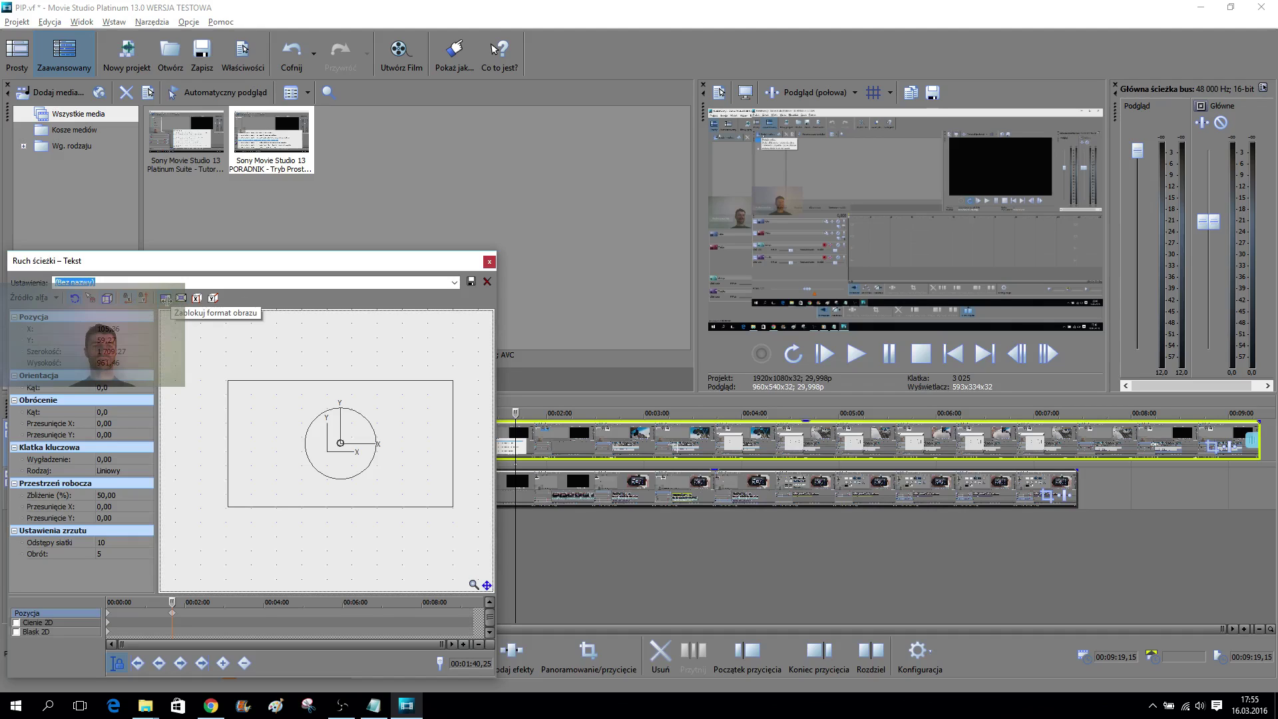
left_click(165, 298)
left_click_drag(228, 506, 278, 466)
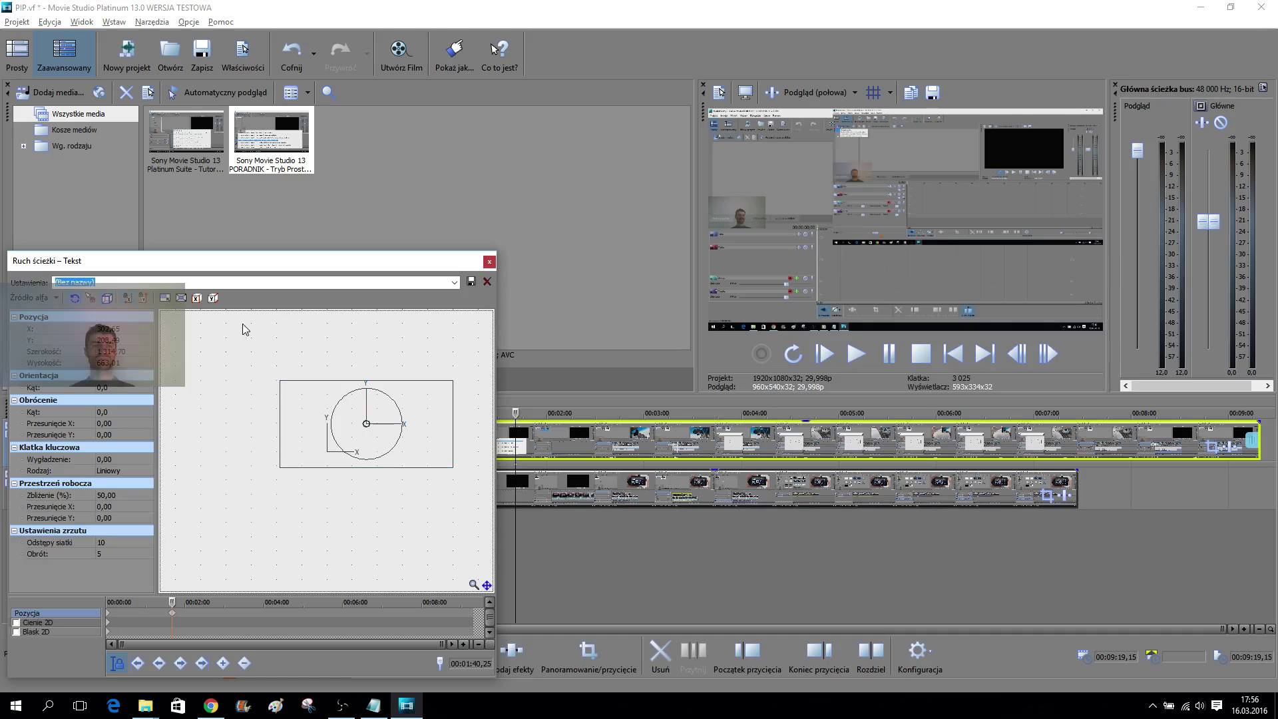
left_click(289, 58)
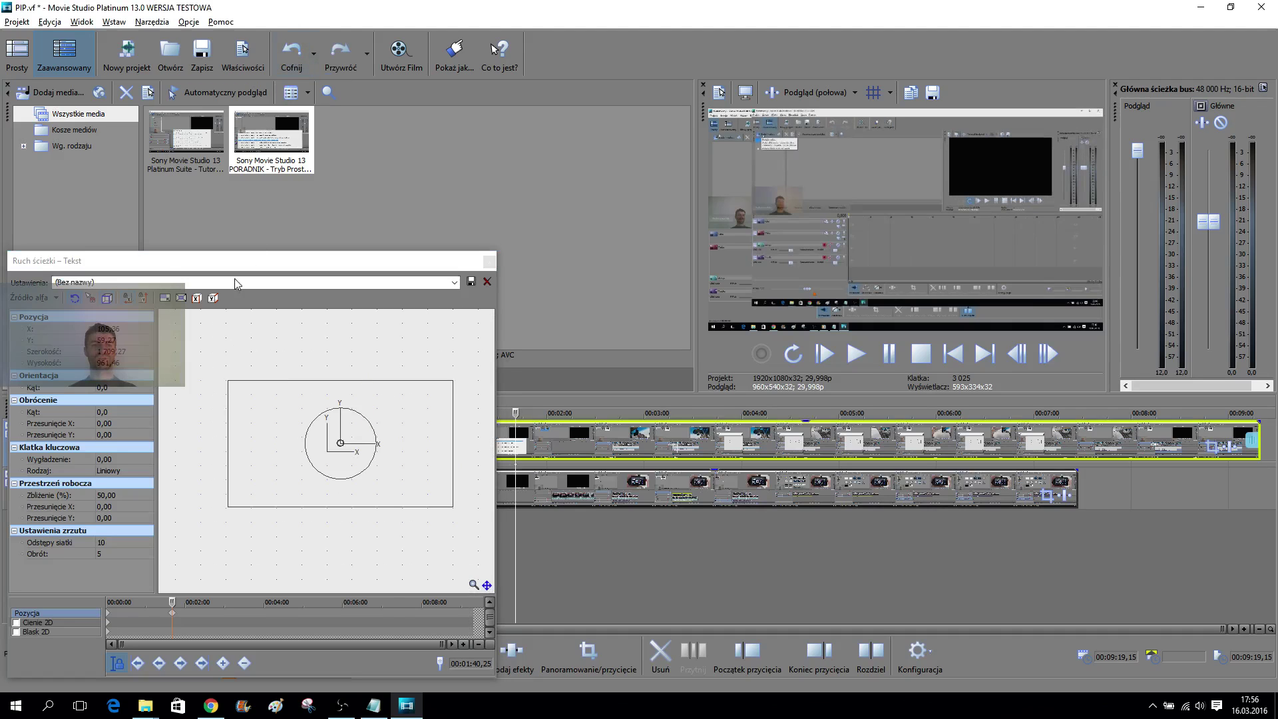
left_click(164, 298)
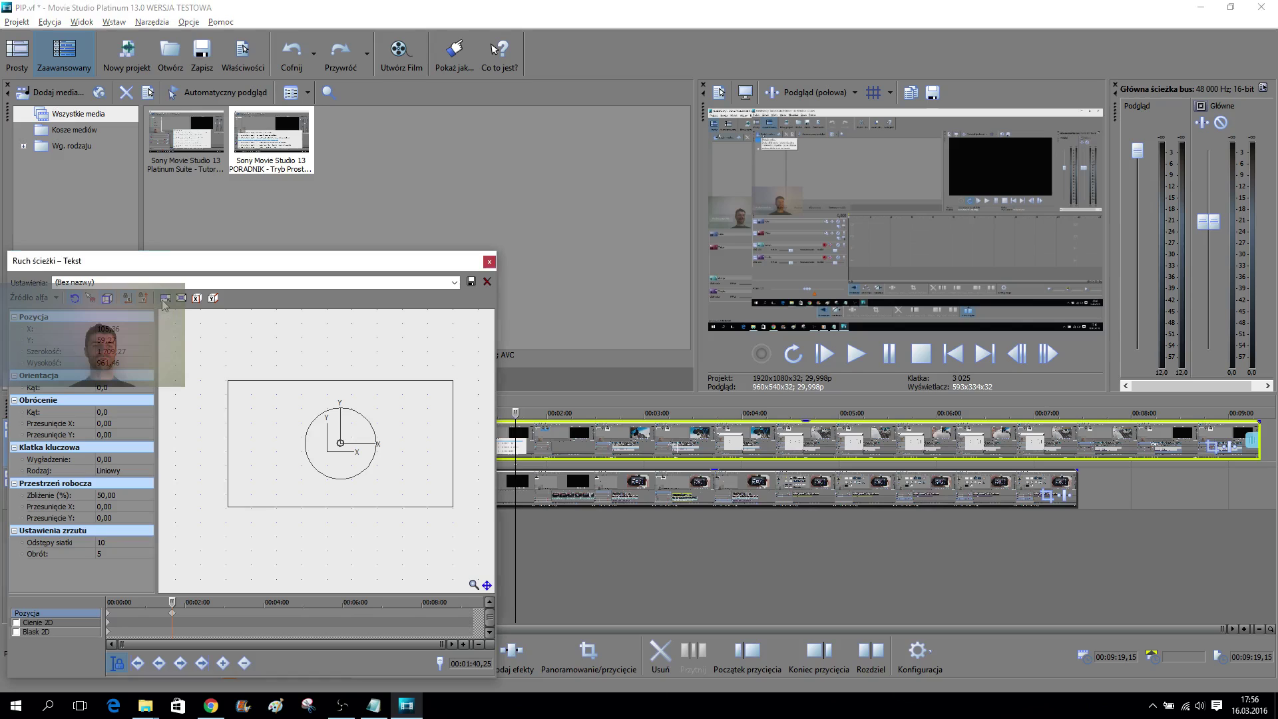
left_click_drag(229, 507, 347, 439)
mouse_move(321, 358)
left_mouse_down()
mouse_move(341, 367)
mouse_move(276, 409)
mouse_move(339, 354)
left_mouse_up()
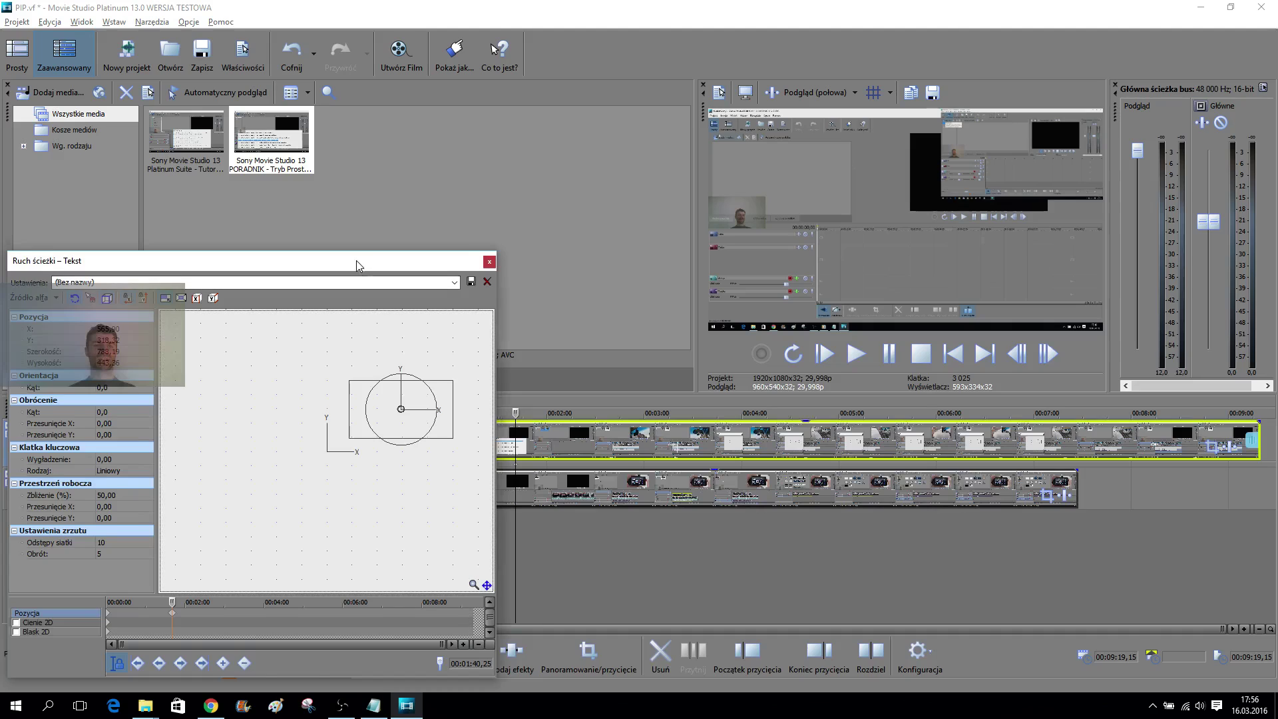
Step: Try shifting the new position keyframe along the Track Motion timeline, then delete it
left_click_drag(353, 262, 390, 215)
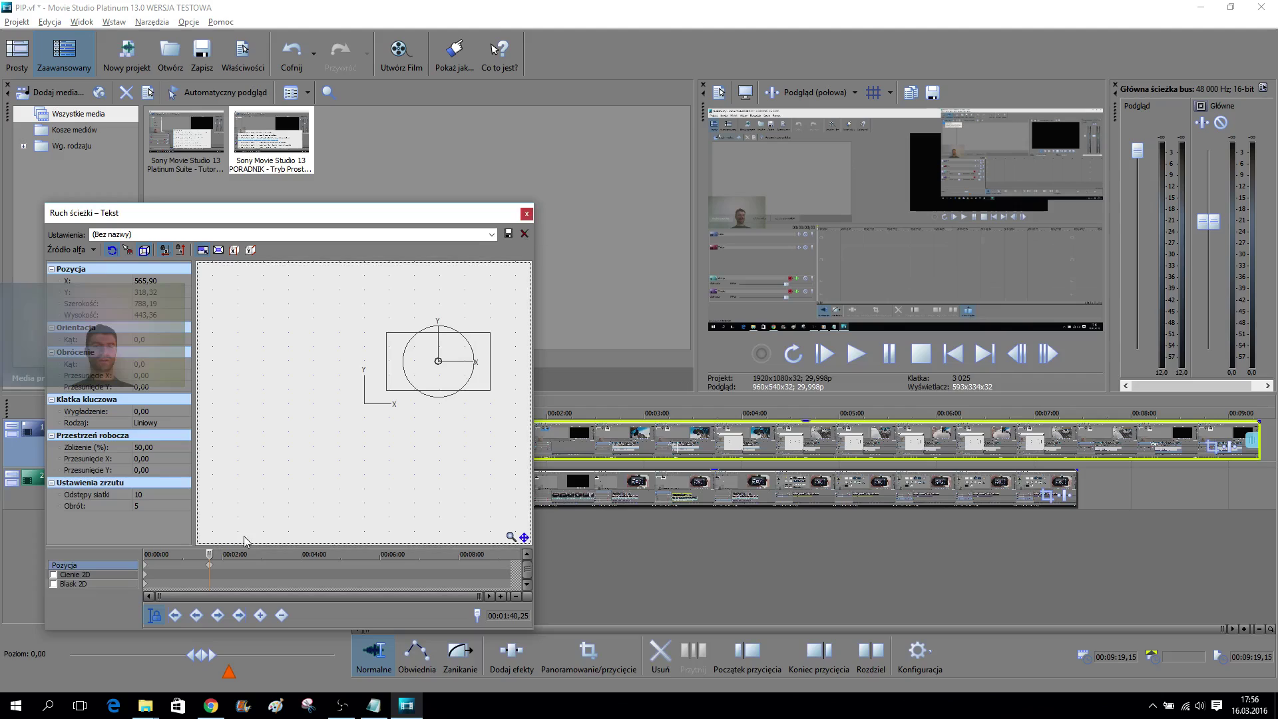
left_click(211, 571)
right_click(189, 569)
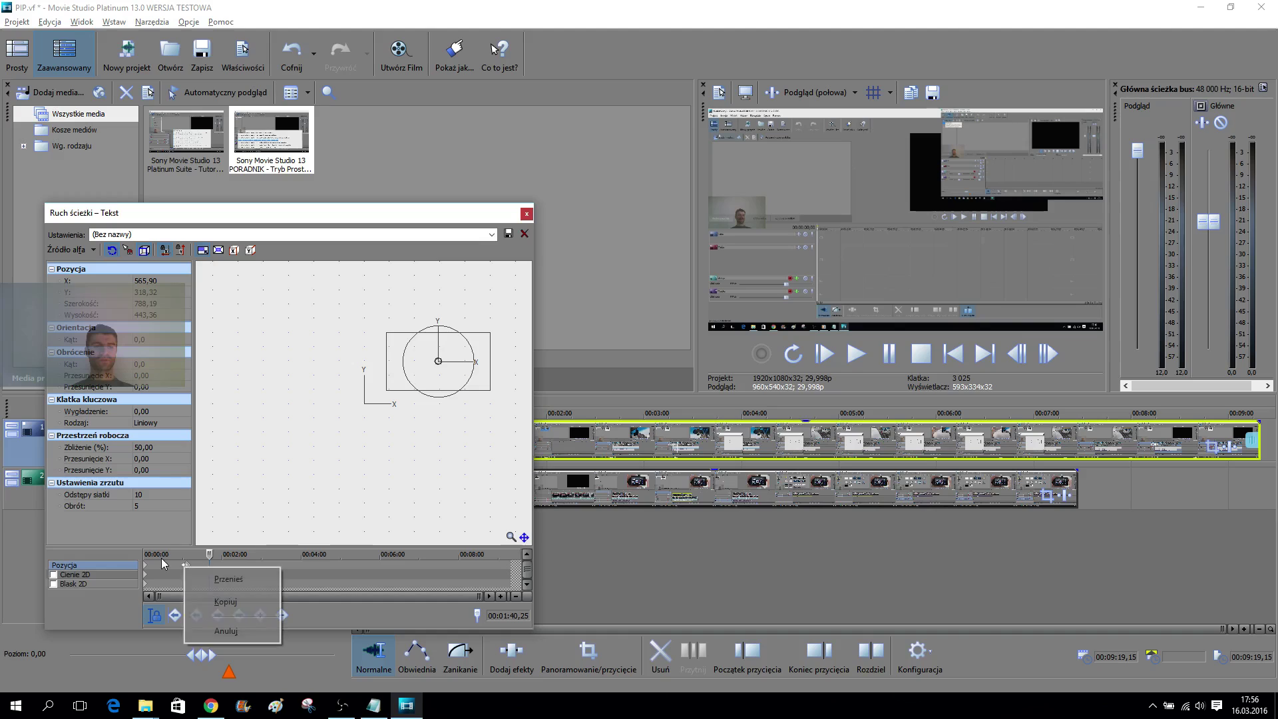
left_click(203, 579)
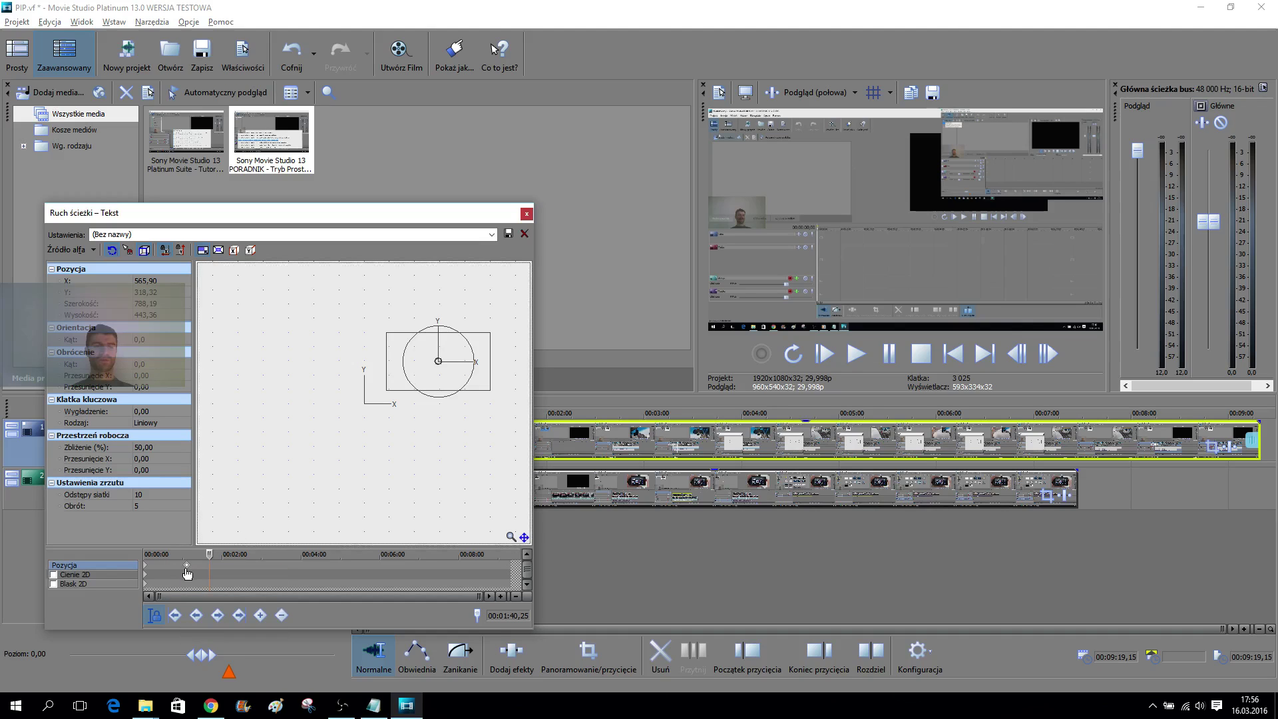
left_click(187, 572)
left_click_drag(205, 571, 211, 570)
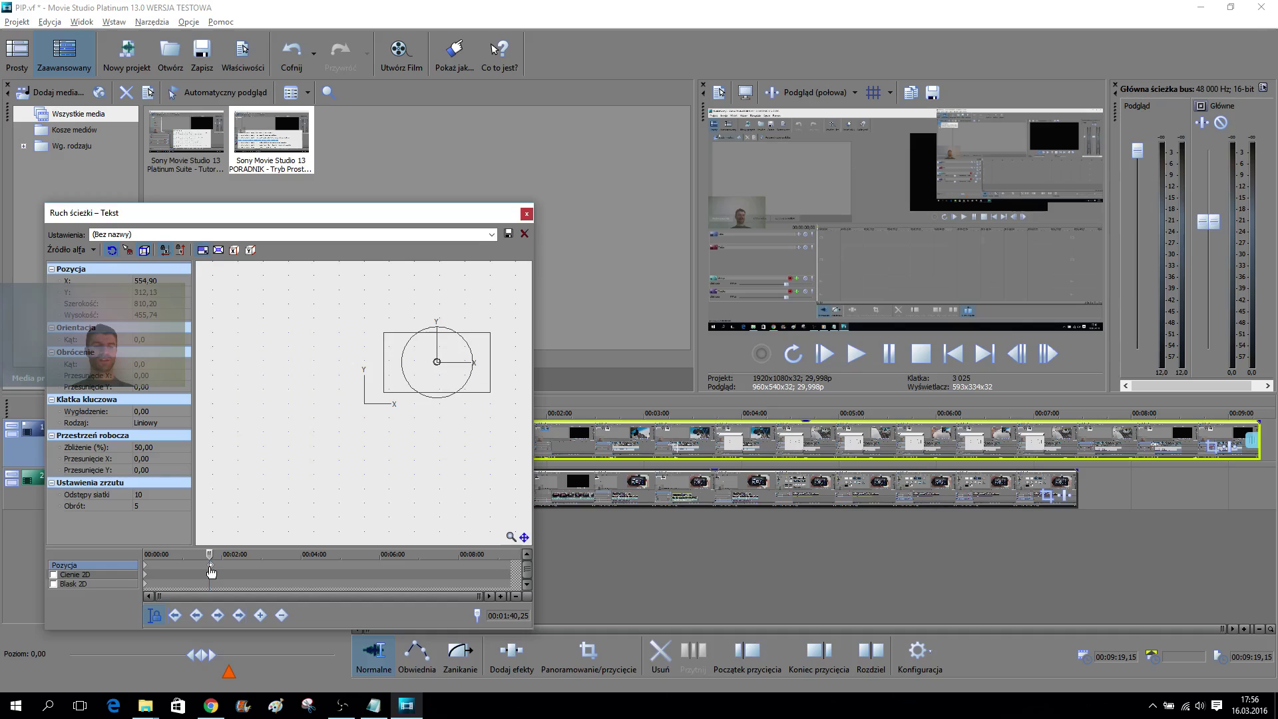
right_click(211, 571)
left_click(261, 417)
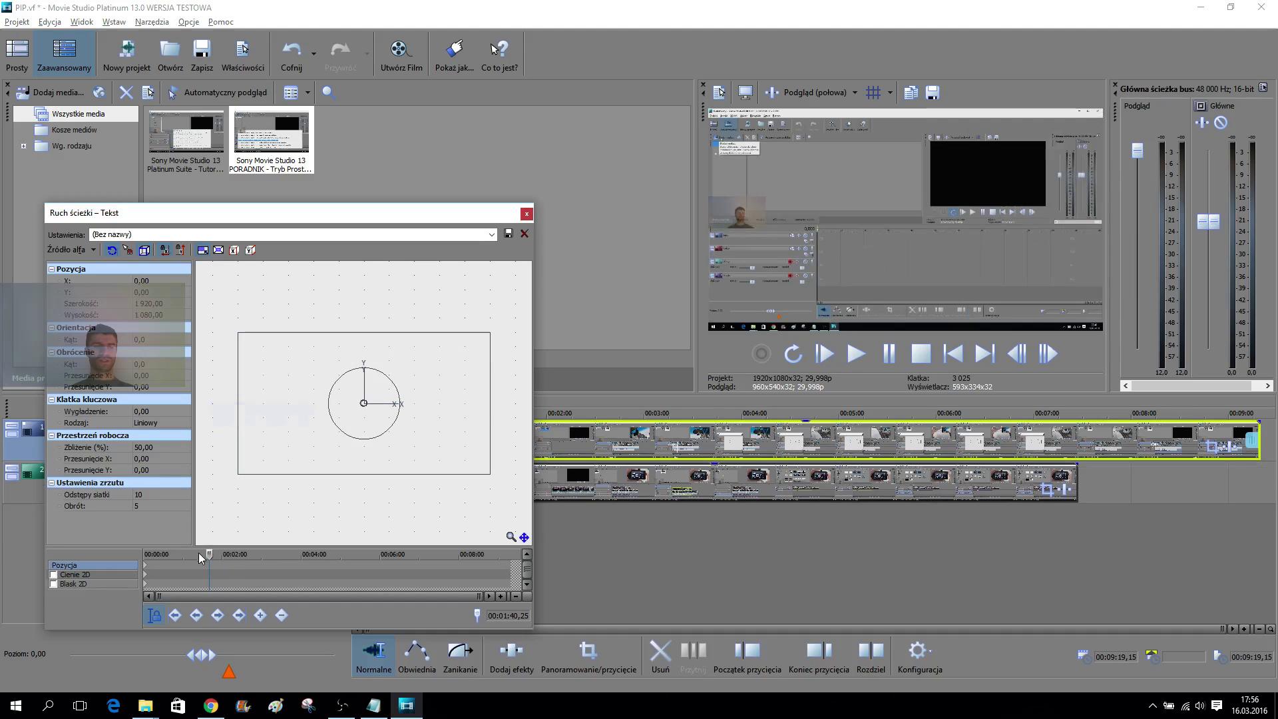
Step: At 00:00:00,00, shrink the Tekst track's frame into the upper-right corner at about 814 × 458, and close the Track Motion settings
left_click_drag(208, 553, 111, 558)
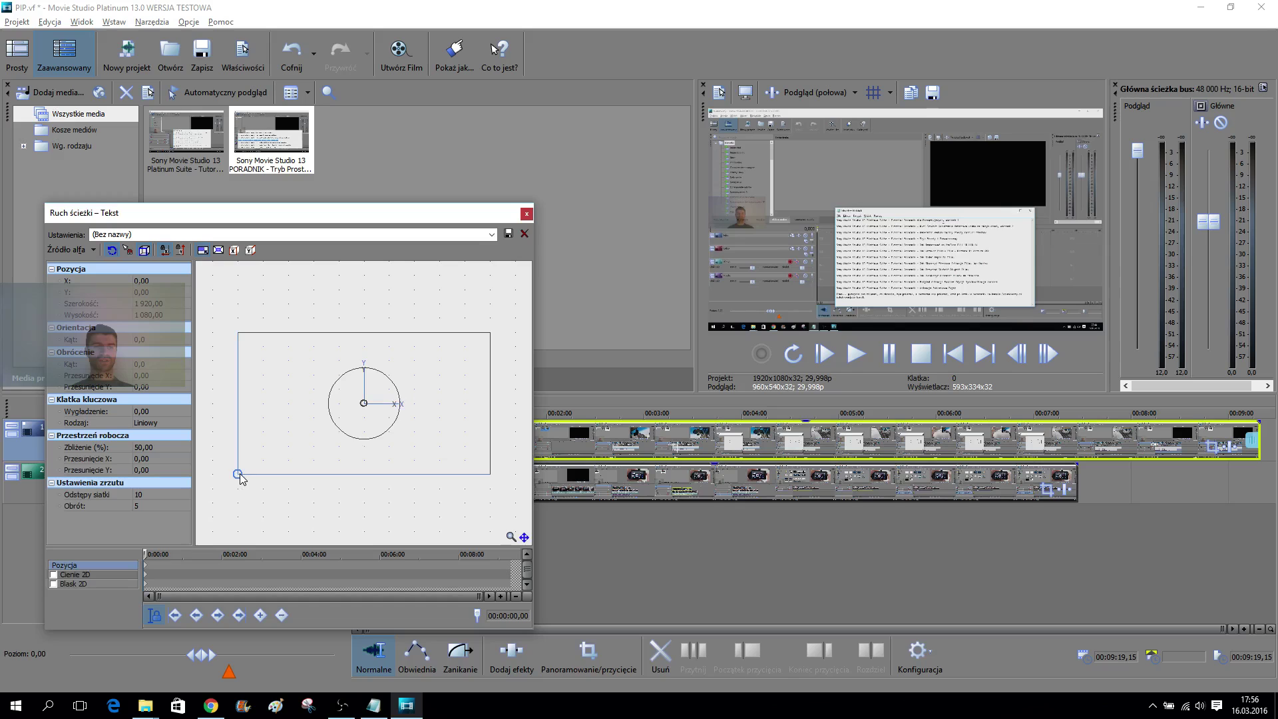
left_click_drag(238, 474, 384, 394)
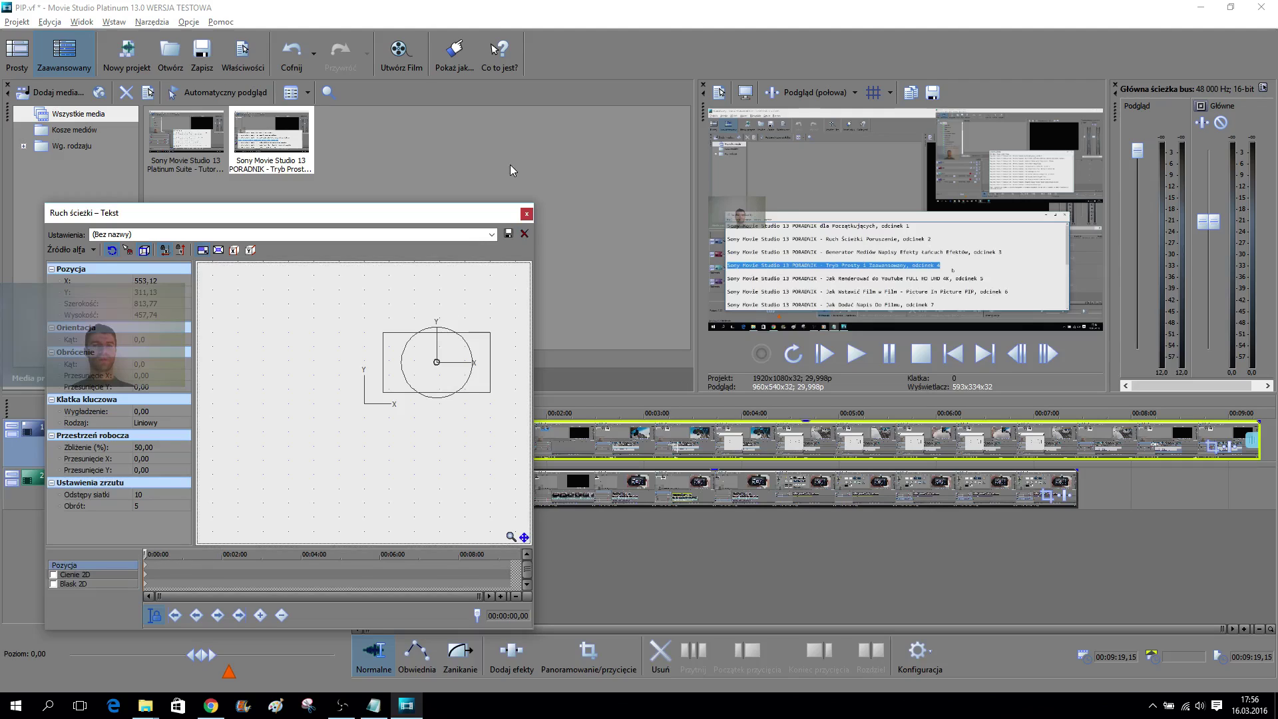
left_click(526, 213)
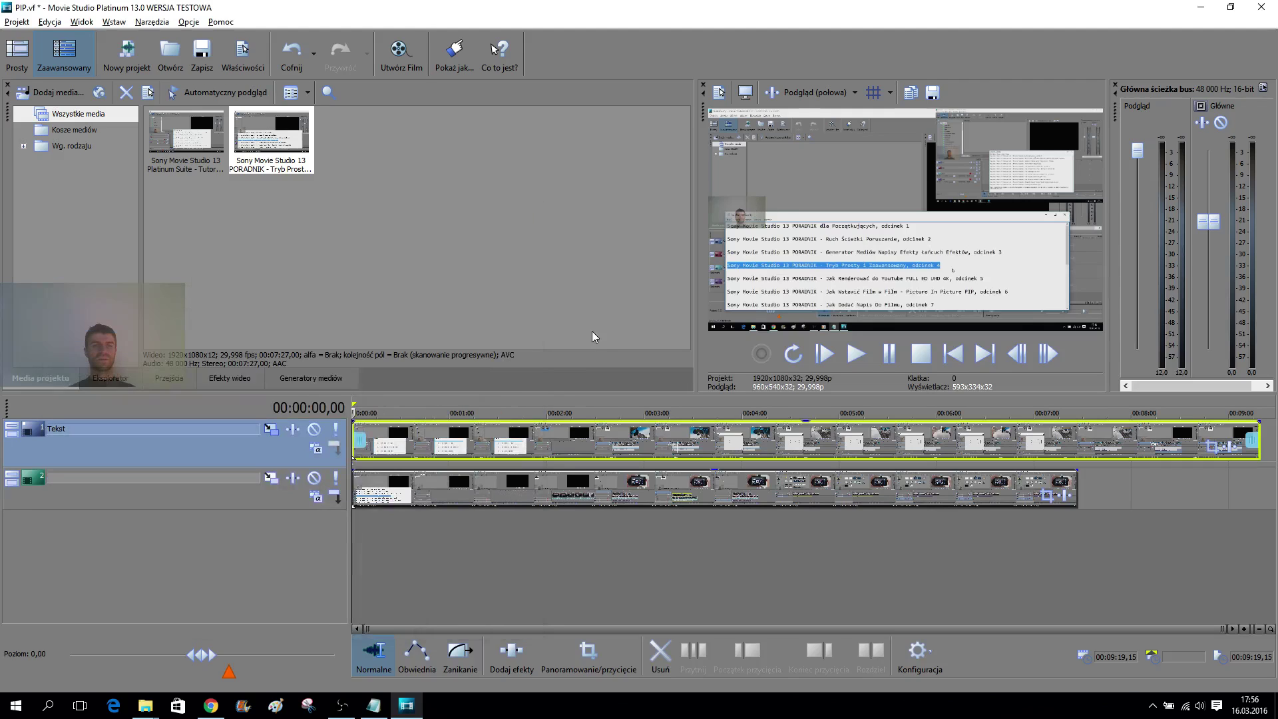
Step: Play the picture-in-picture result from the beginning and from about three and a half minutes, then pause
left_click(869, 354)
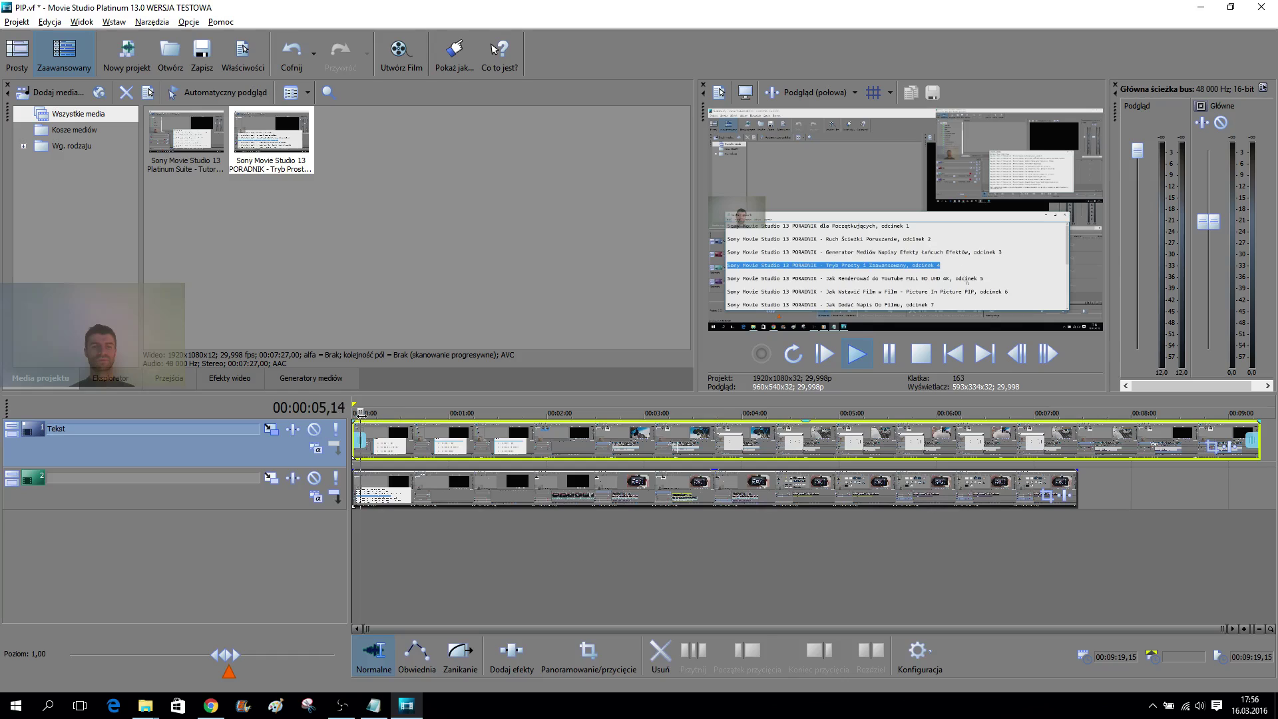
left_click(702, 412)
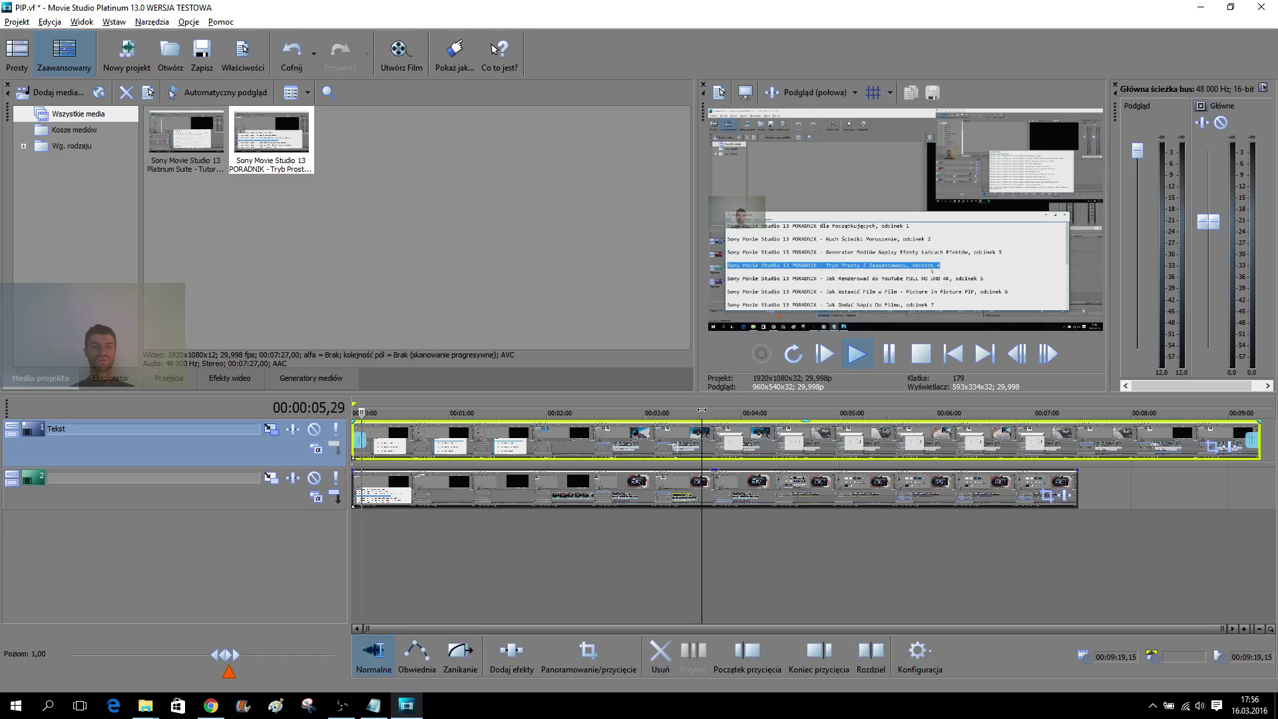
left_click(858, 356)
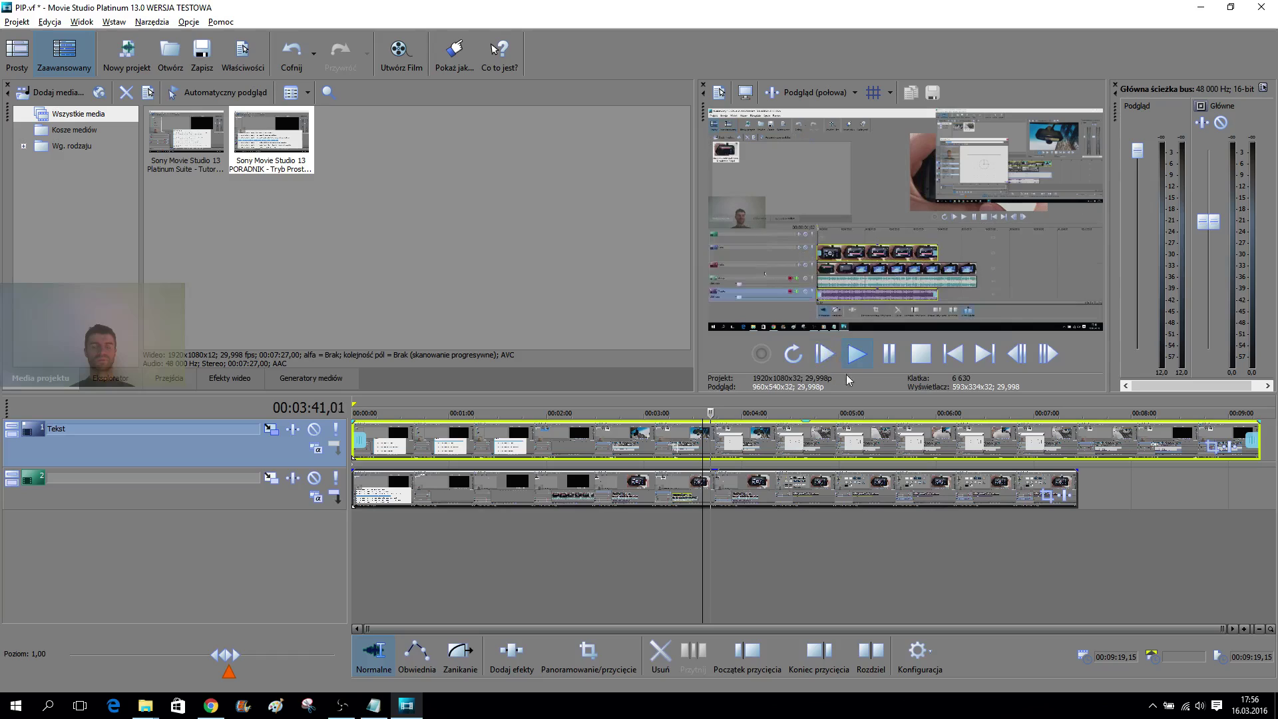
left_click(890, 356)
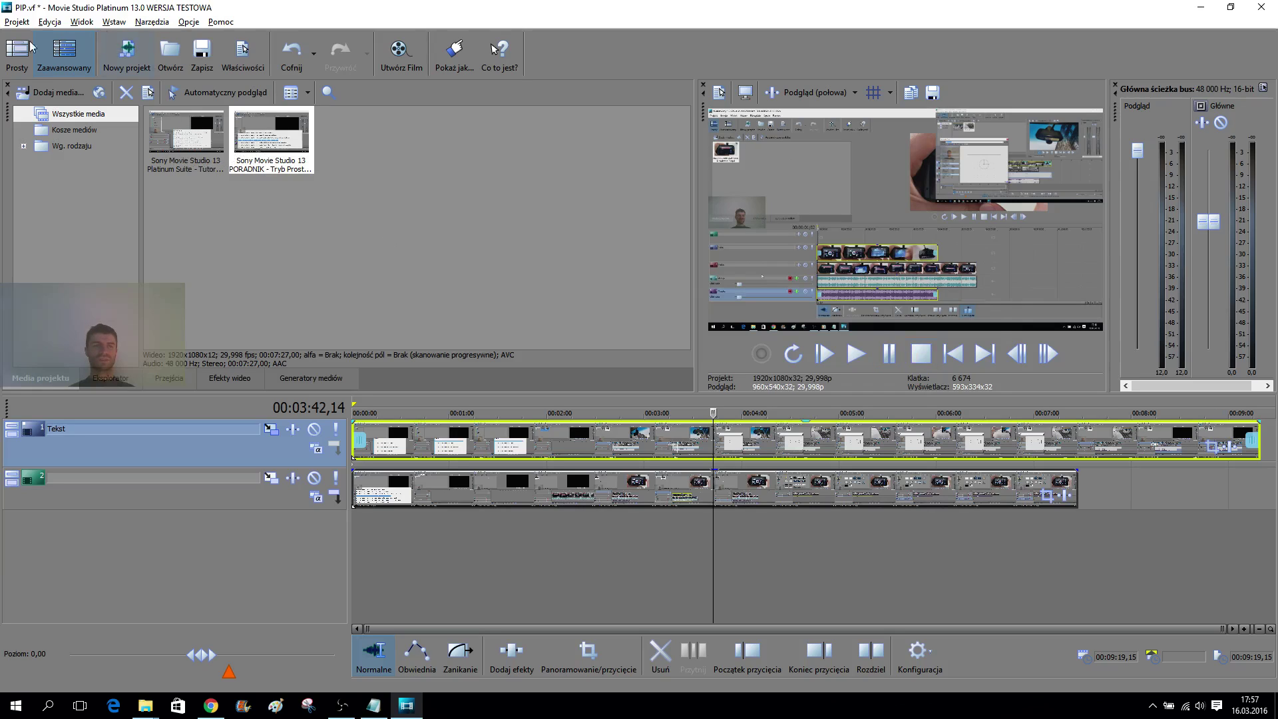
Step: Import the episode 5 video about rendering for YouTube from the Odcinek 5 folder into the project media
left_click(56, 94)
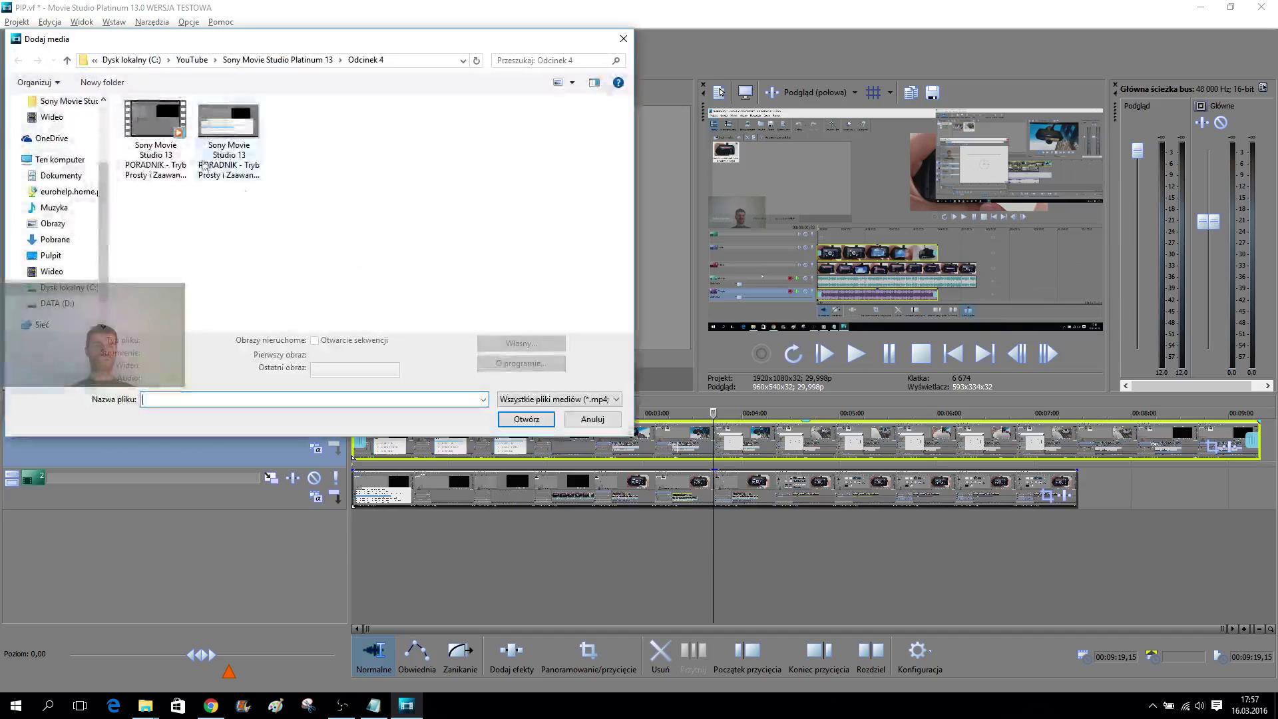
left_click(342, 60)
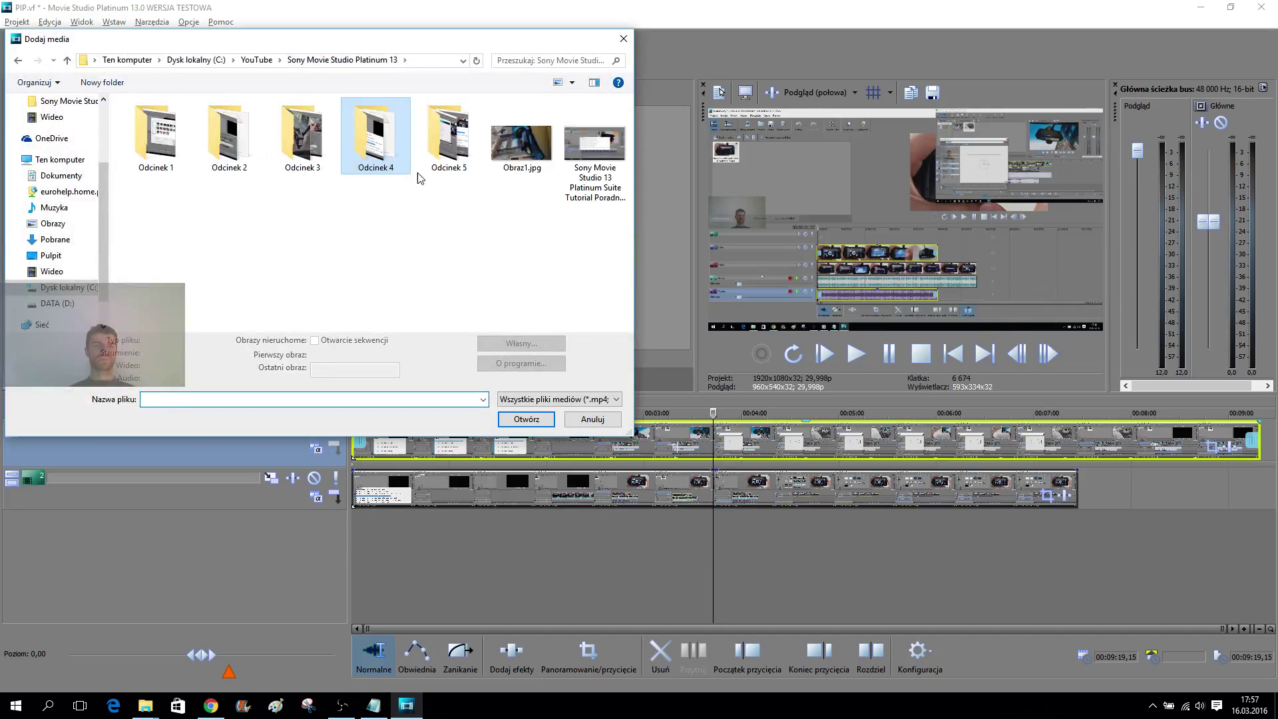
double_click(451, 140)
left_click(157, 134)
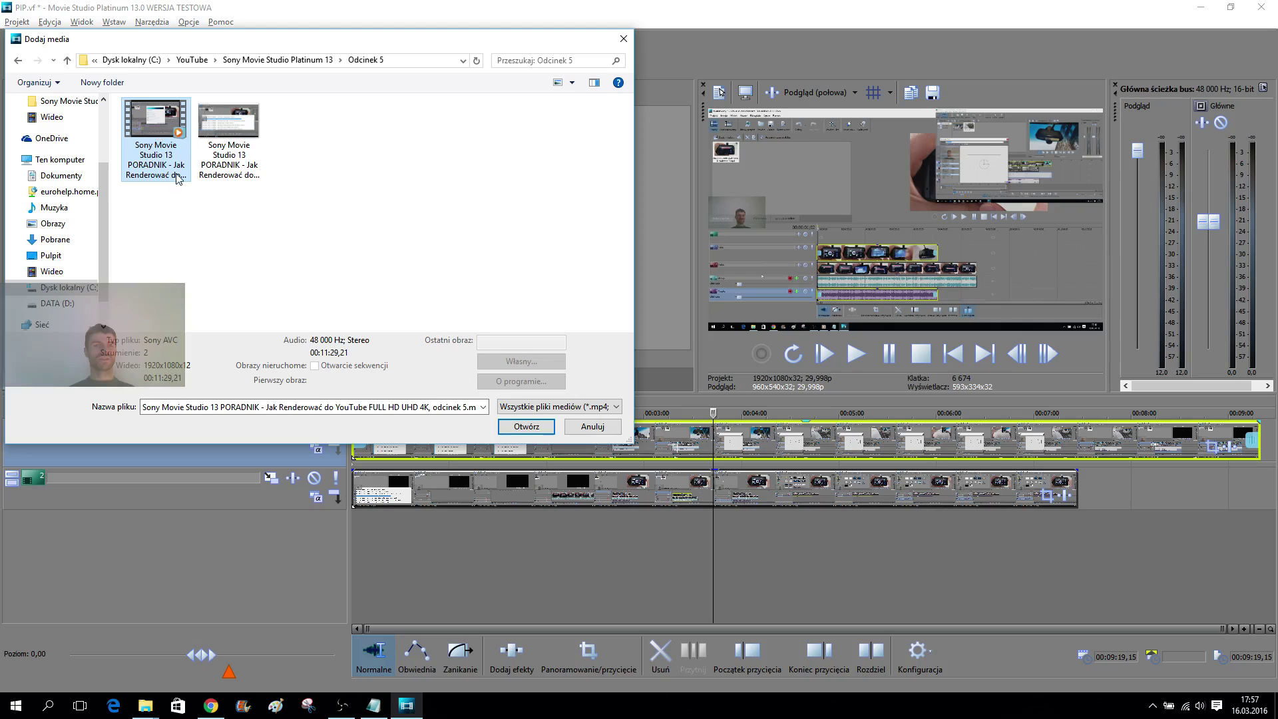
left_click(527, 426)
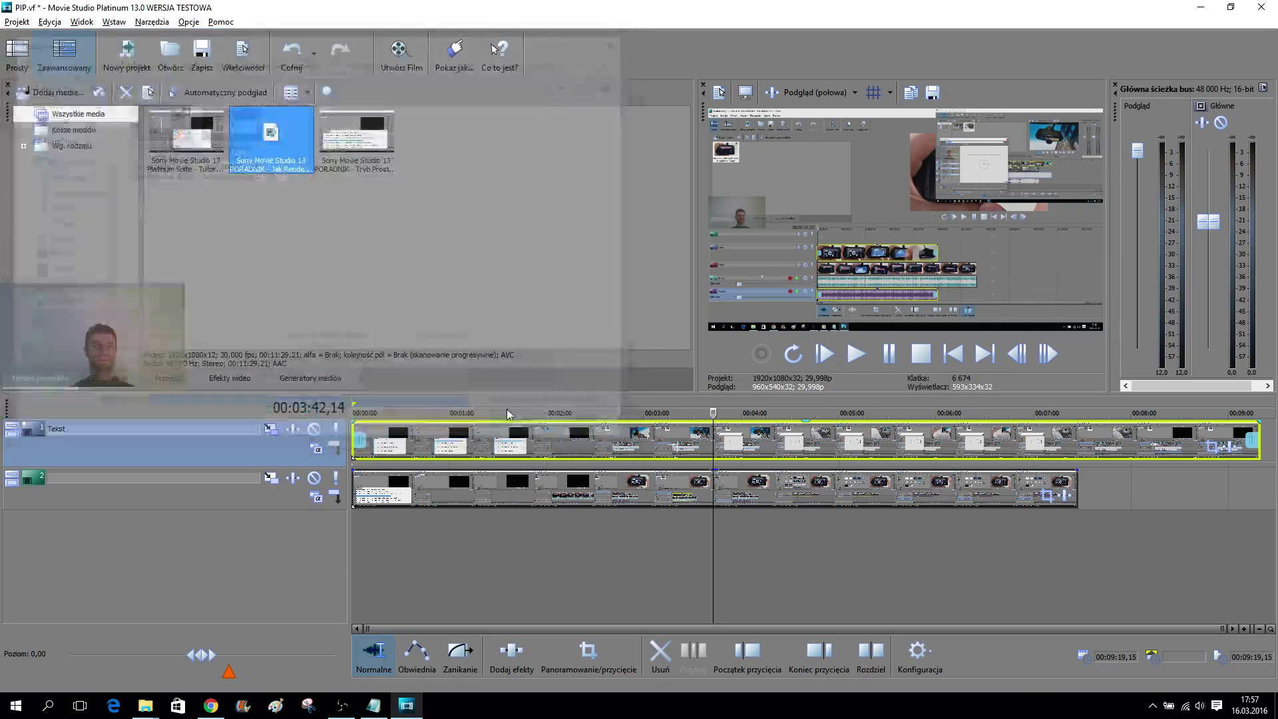
Step: Place the episode 5 clip at the start of new tracks below the existing ones and delete its audio track
left_click_drag(279, 136, 467, 571)
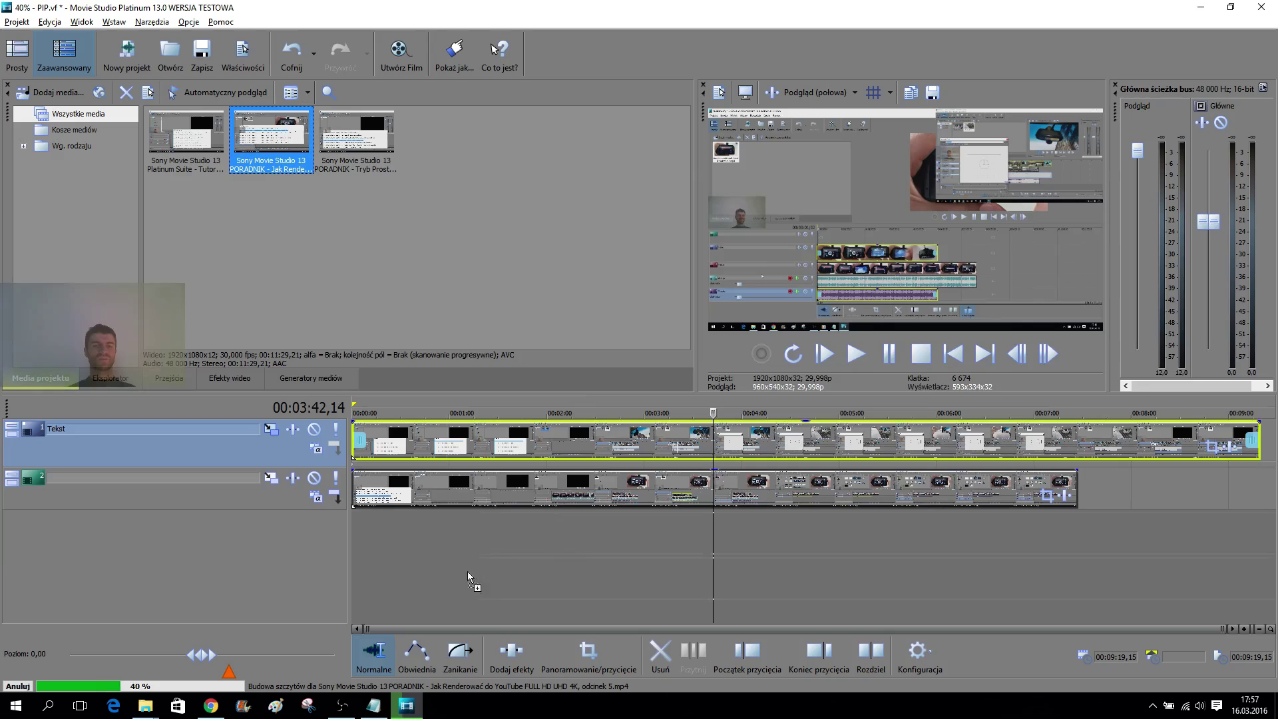
left_click_drag(370, 552, 352, 555)
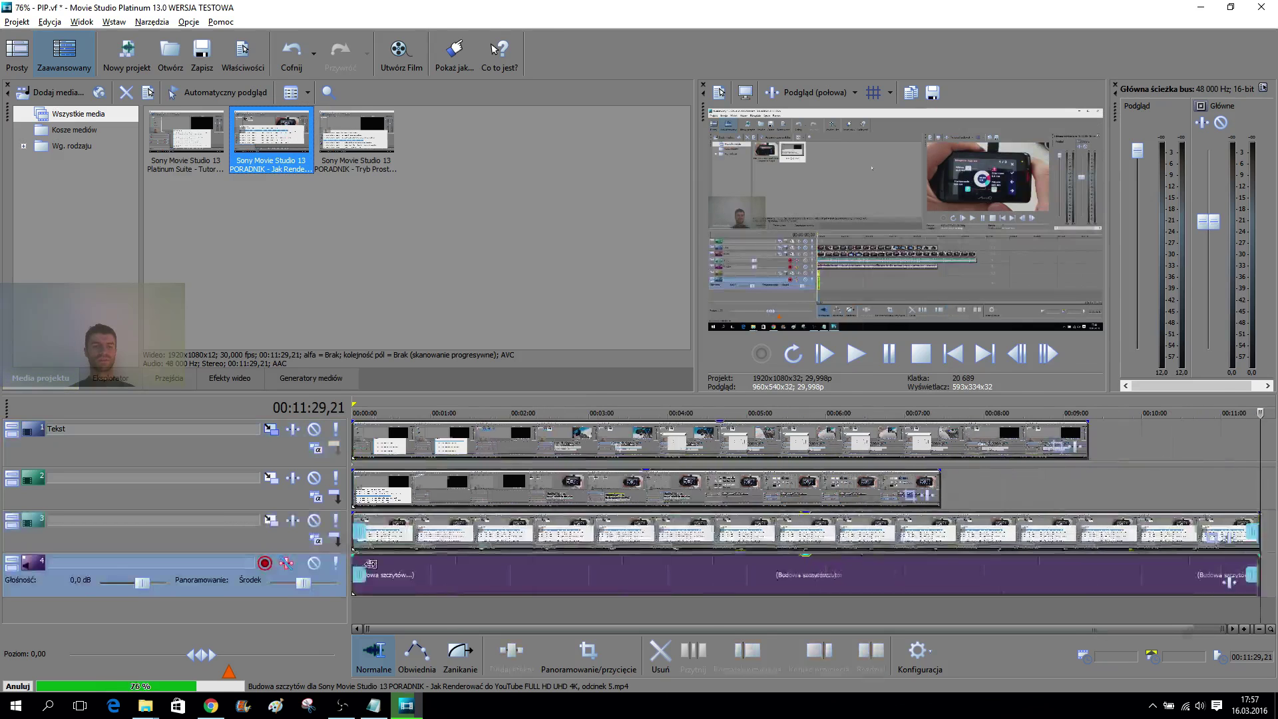
right_click(245, 592)
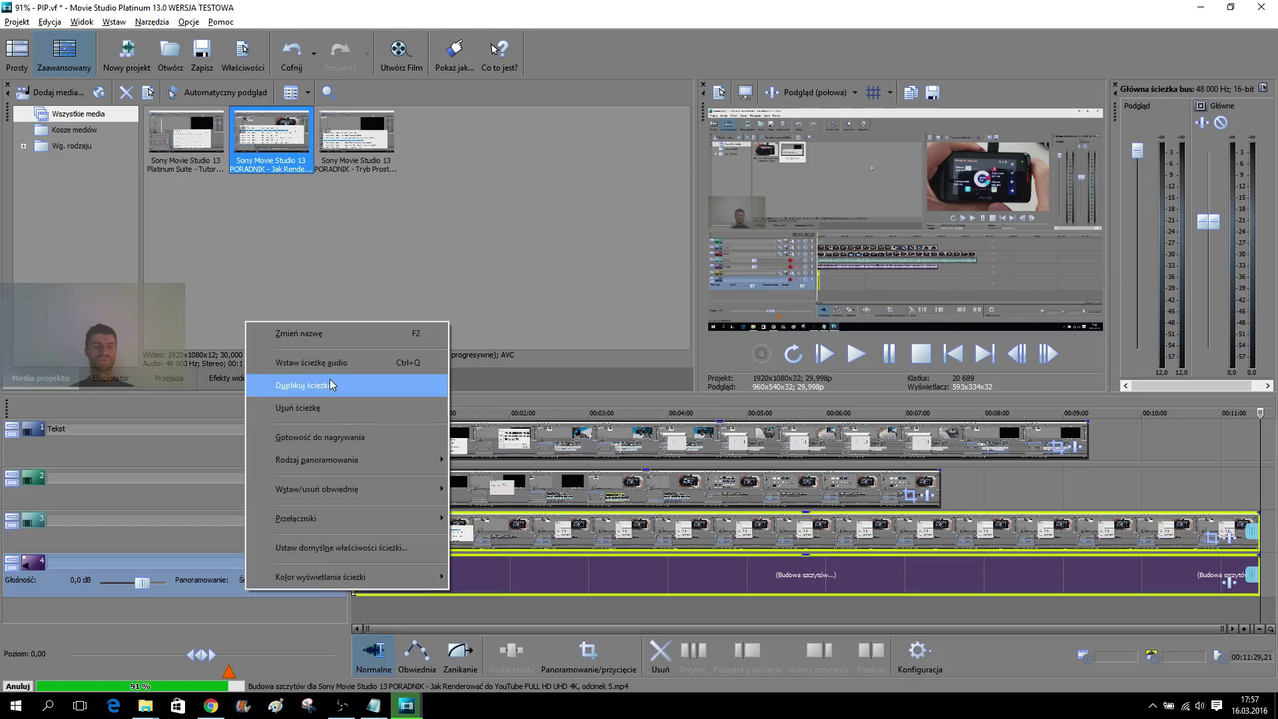
left_click(325, 409)
Step: Swap the two lower clips so the episode 5 clip sits on track 2 and the episode 4 clip on track 3
left_click(403, 531)
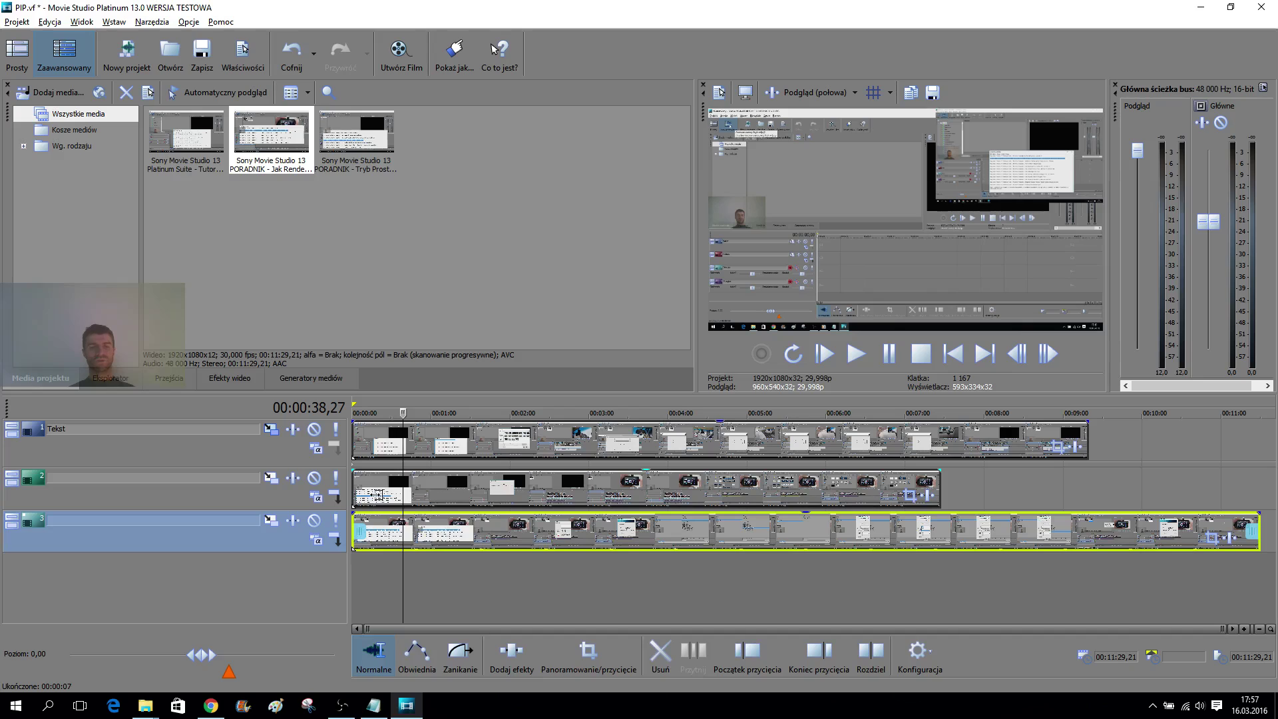
left_click(438, 496)
left_click(438, 496)
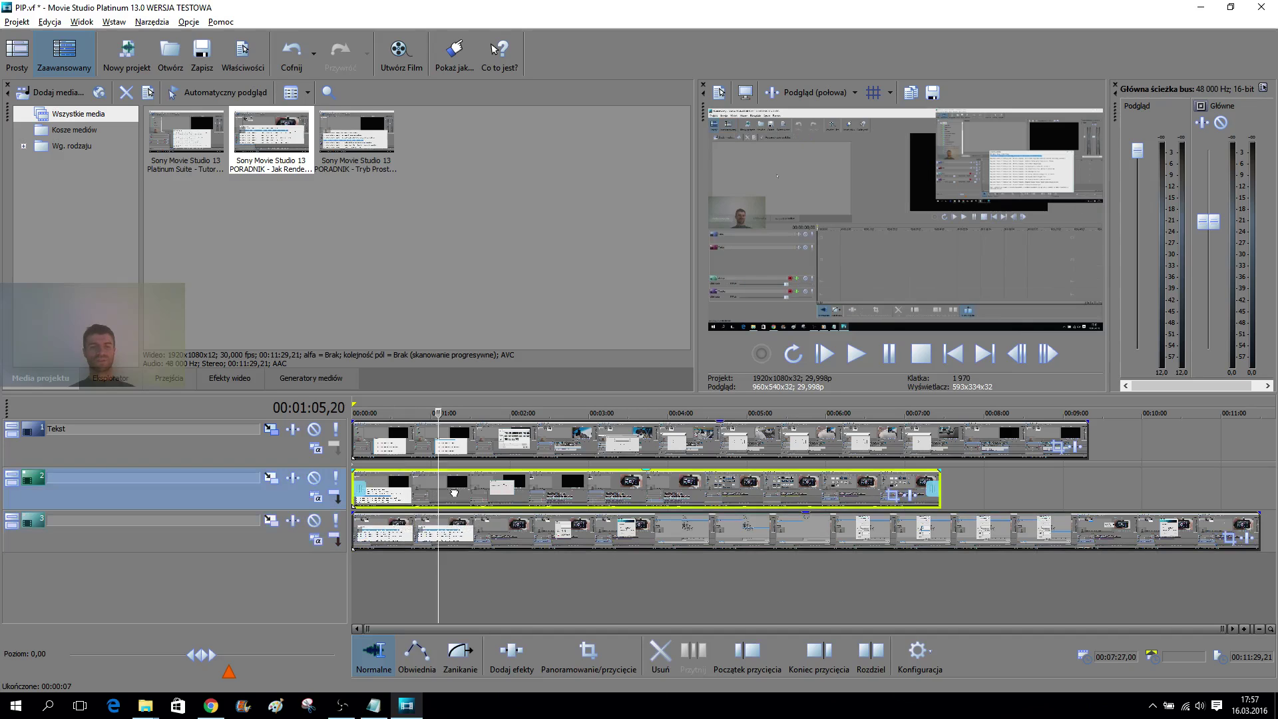
left_click_drag(406, 506, 368, 573)
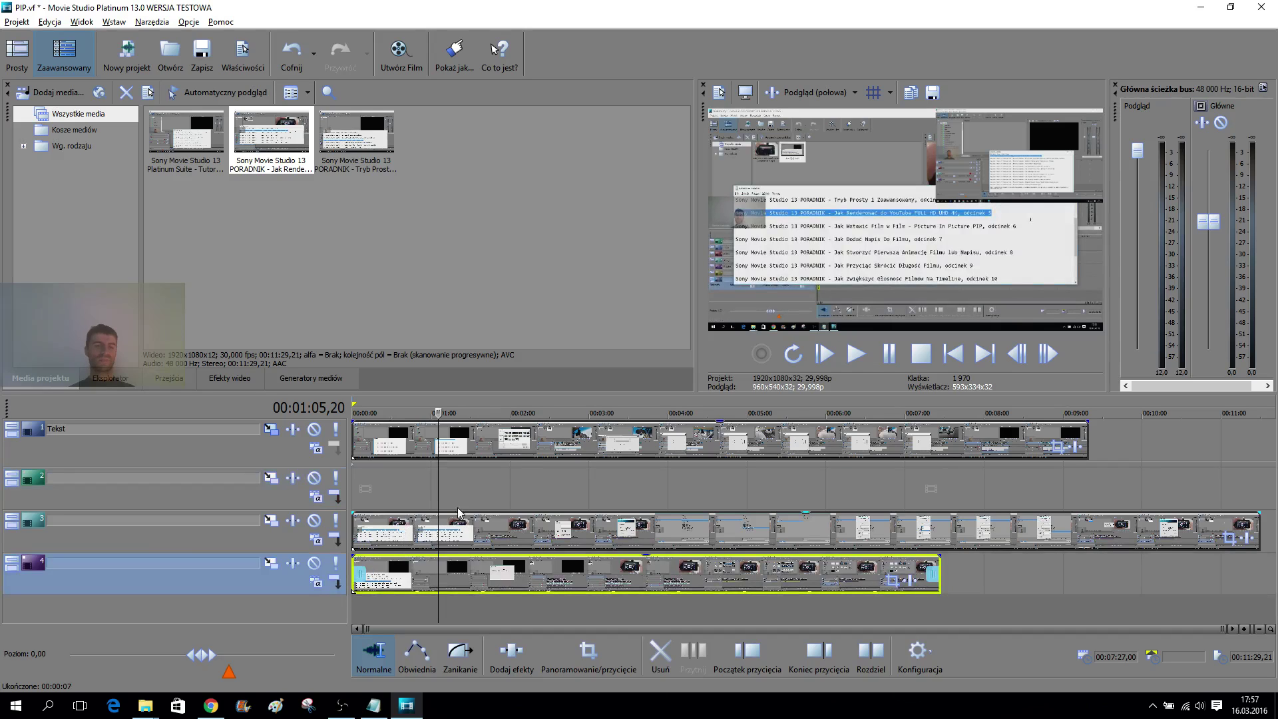
left_click(387, 531)
left_click_drag(392, 479, 385, 478)
left_click_drag(370, 574, 413, 529)
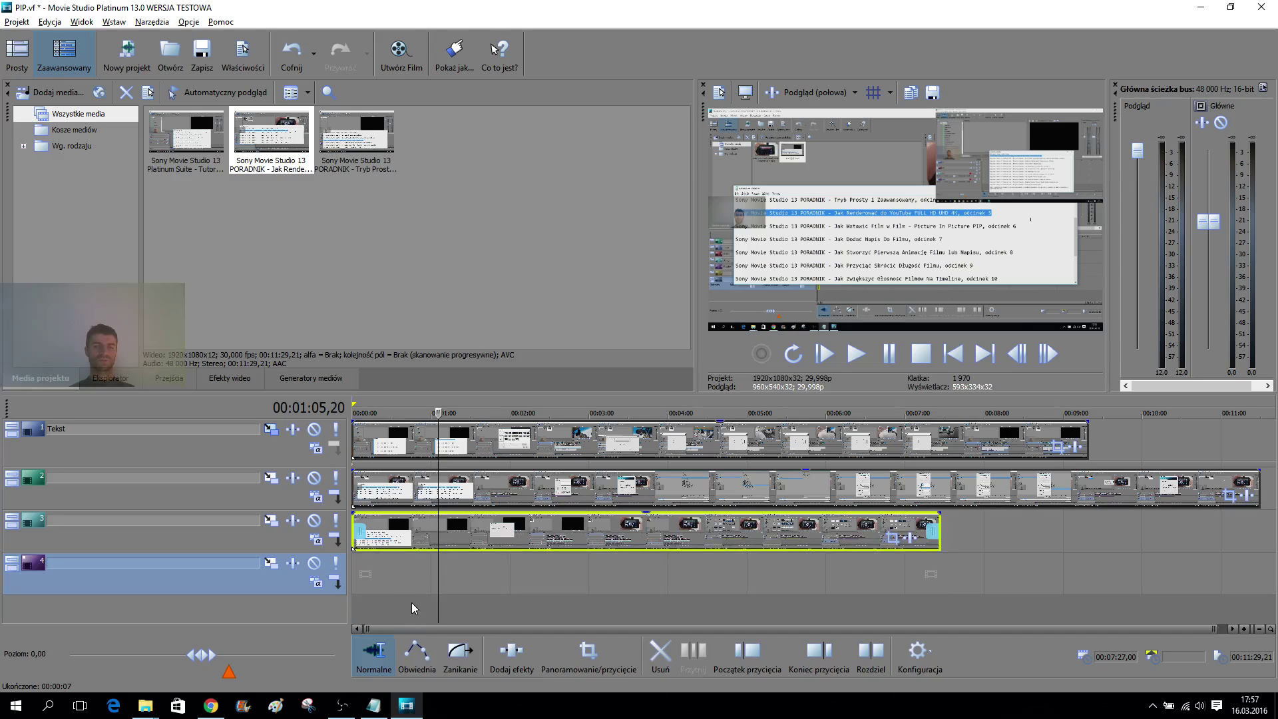
left_click(410, 493)
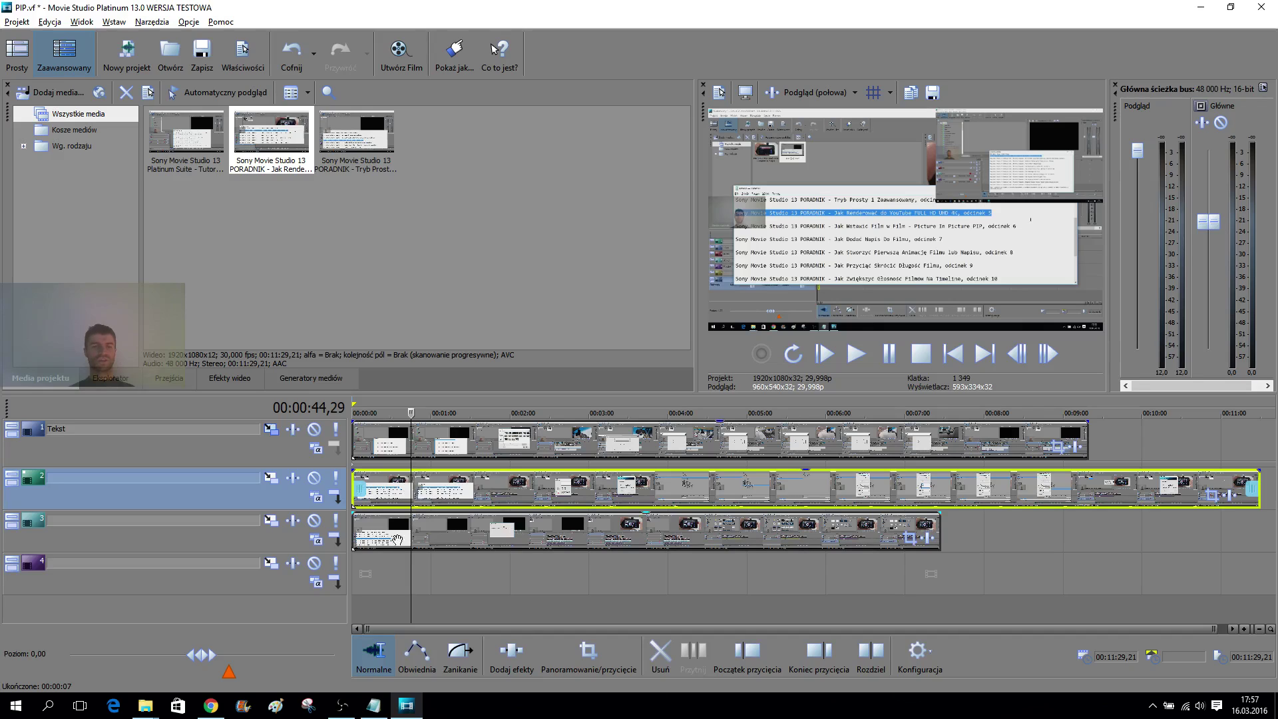
Step: Select the clips on tracks 3, 1 and 2 in turn to review the track order, and return the playhead to the start
left_click(367, 533)
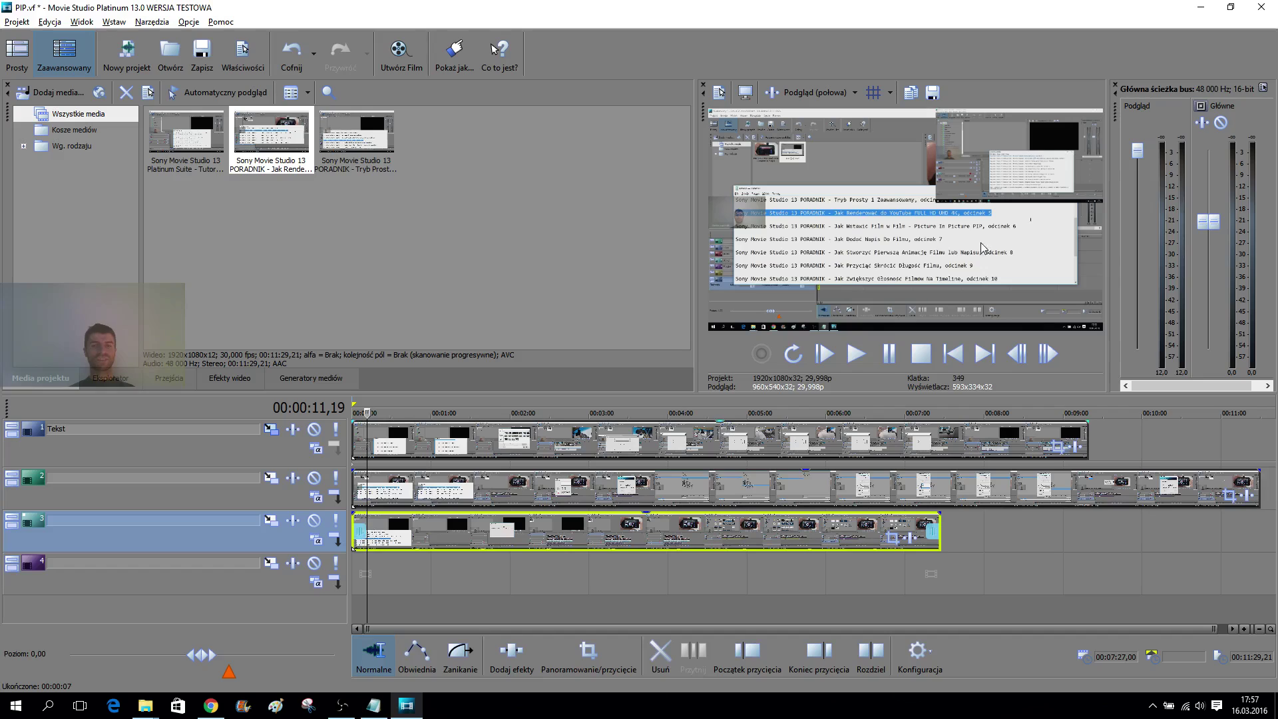
left_click(410, 441)
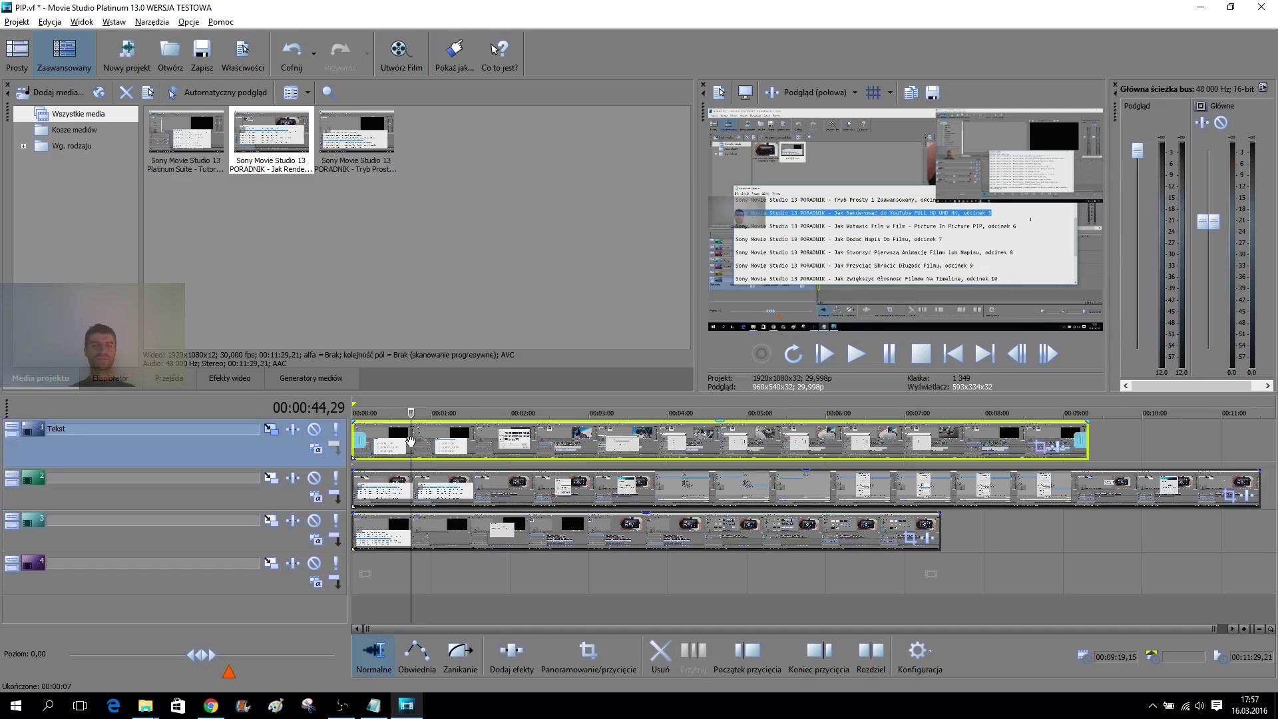
left_click(501, 499)
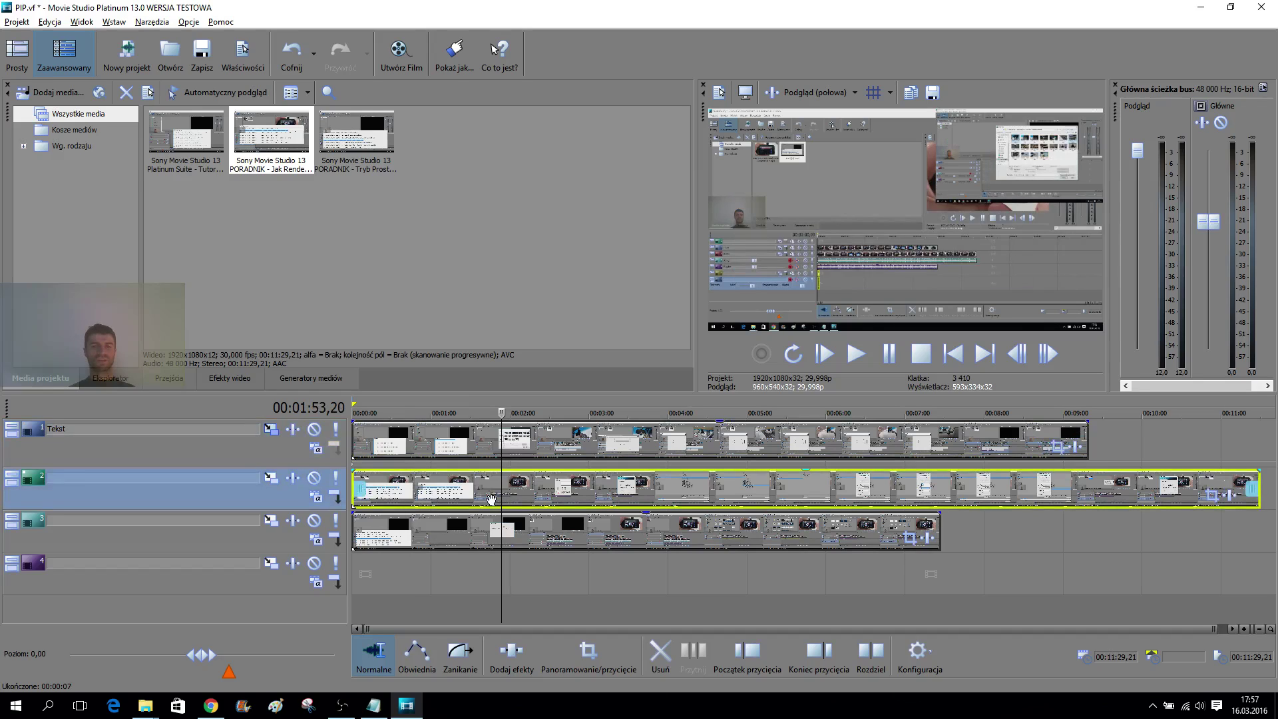
key("Home")
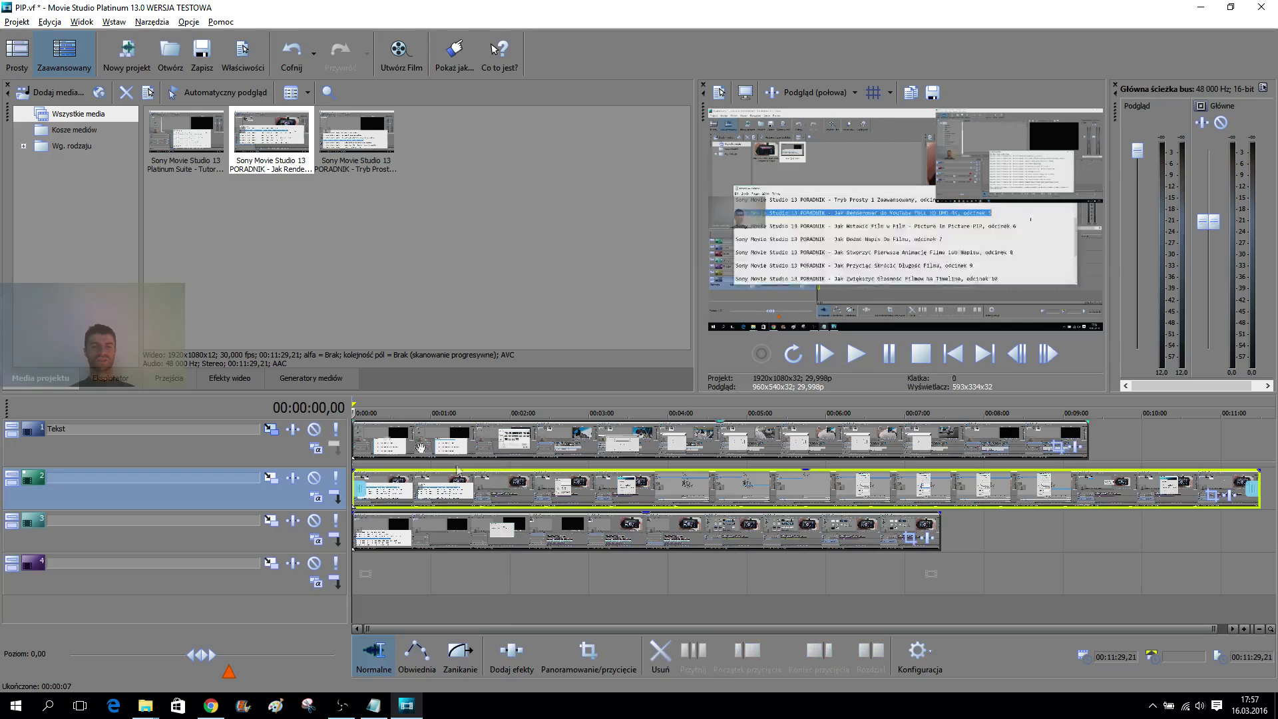
Step: Shrink track 2 with Track Motion to about 1010 × 568 toward the frame's upper-right corner, undoing the stray rotation
left_click(270, 478)
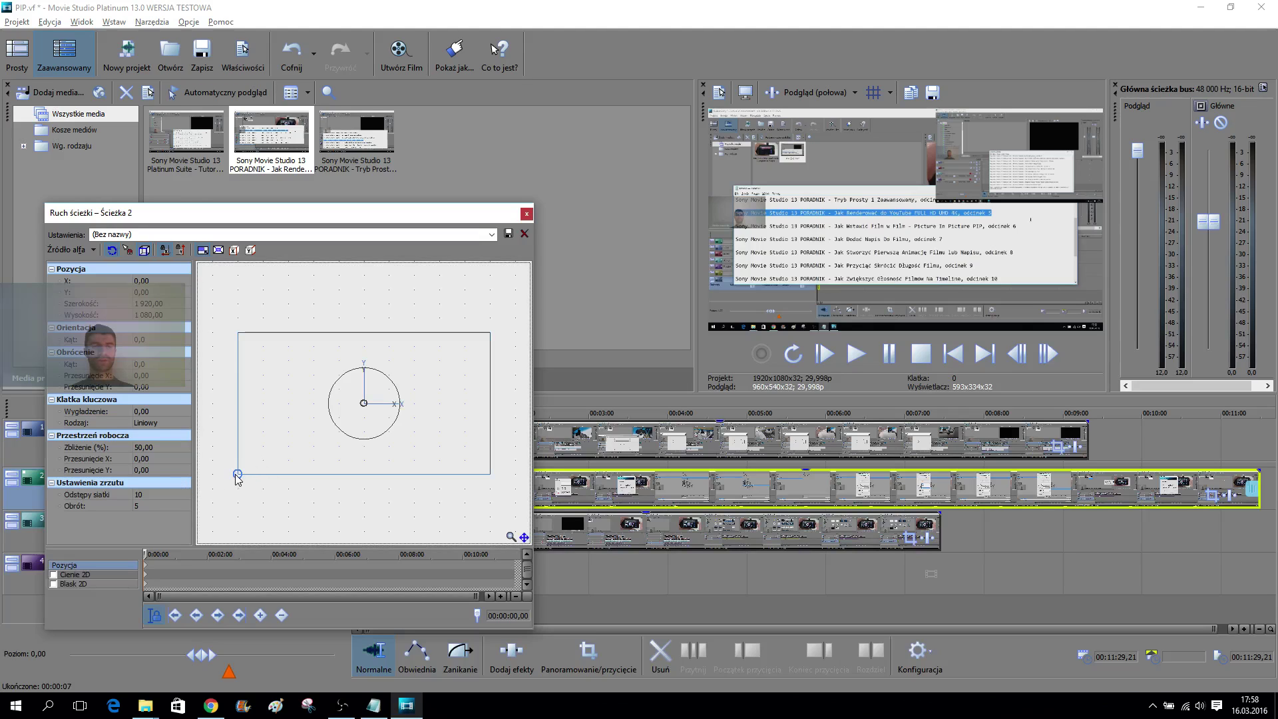
left_click_drag(304, 458, 364, 421)
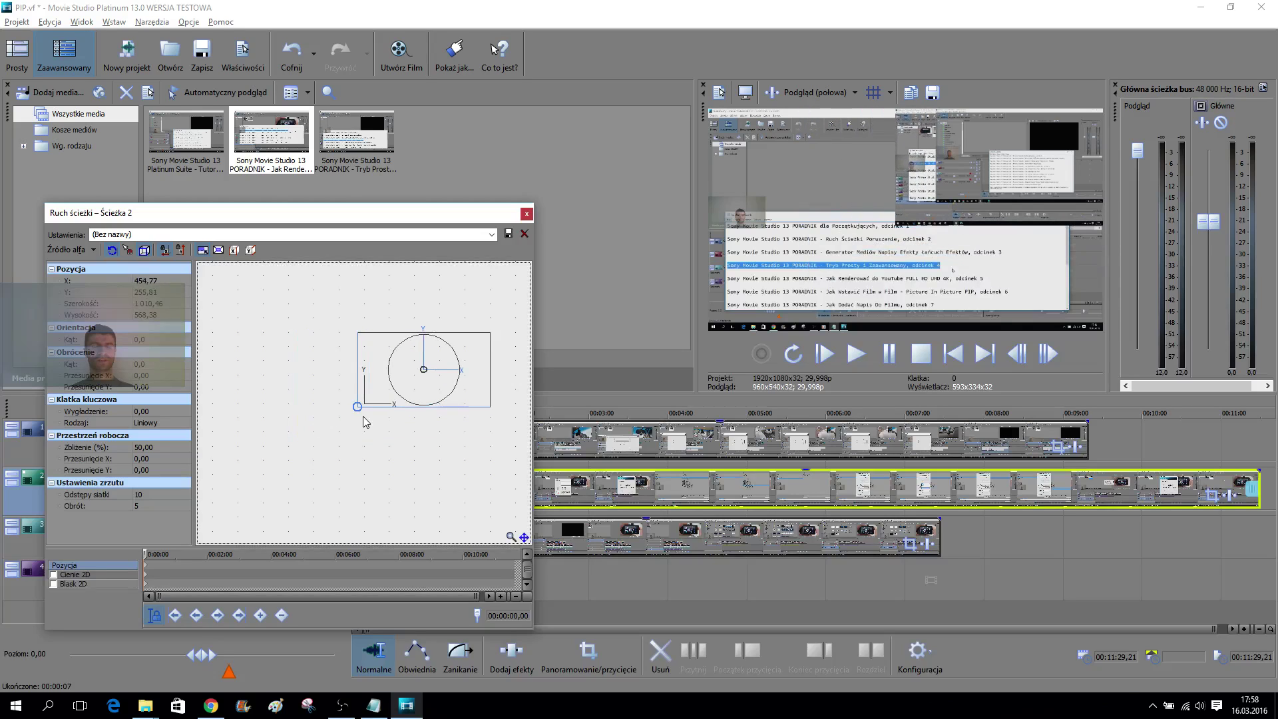
left_click_drag(390, 370, 391, 374)
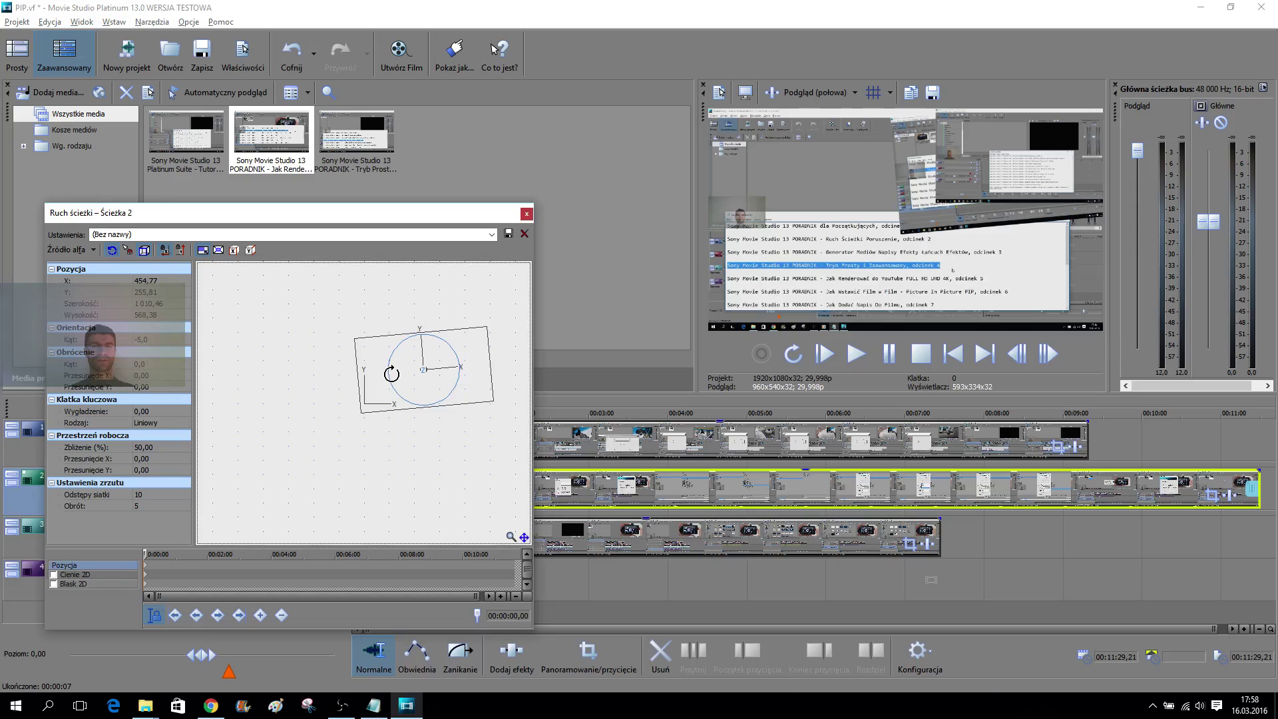
key("ctrl+z")
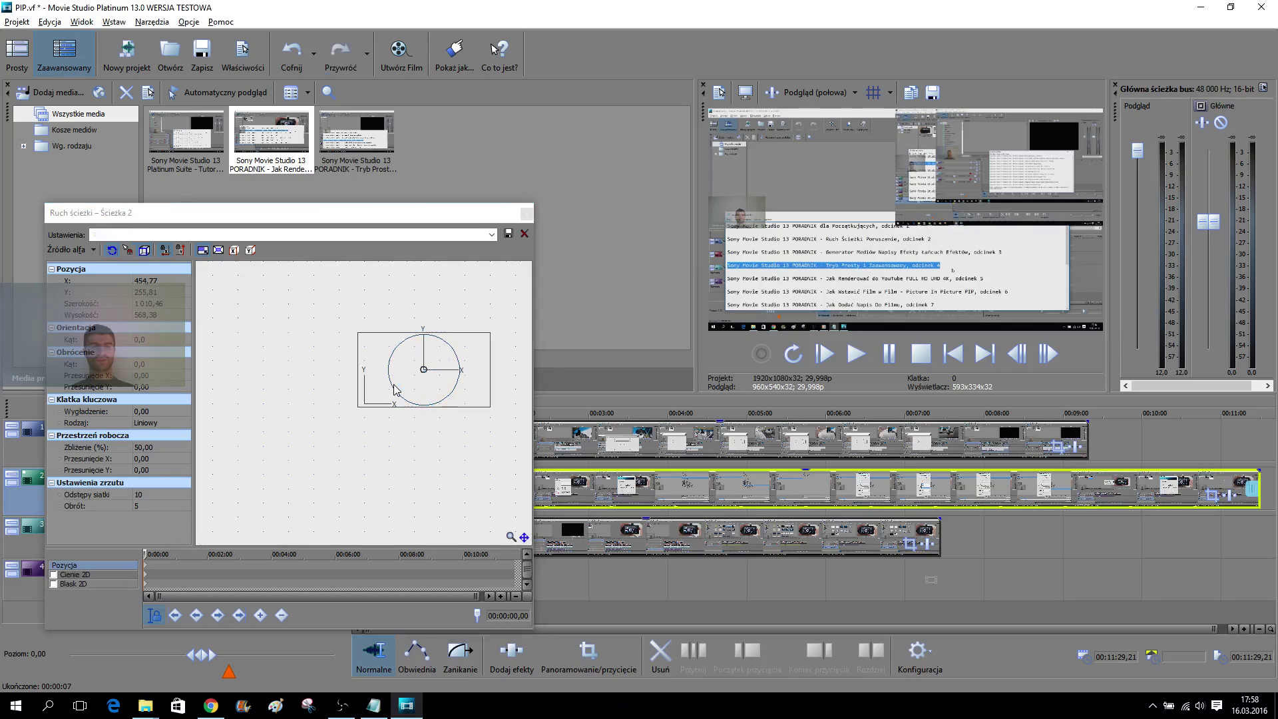
Step: Move track 2's shrunken picture to the lower middle of the frame, about X -21, Y -215, and play the result
left_click_drag(413, 389, 413, 457)
left_click_drag(247, 459, 203, 452)
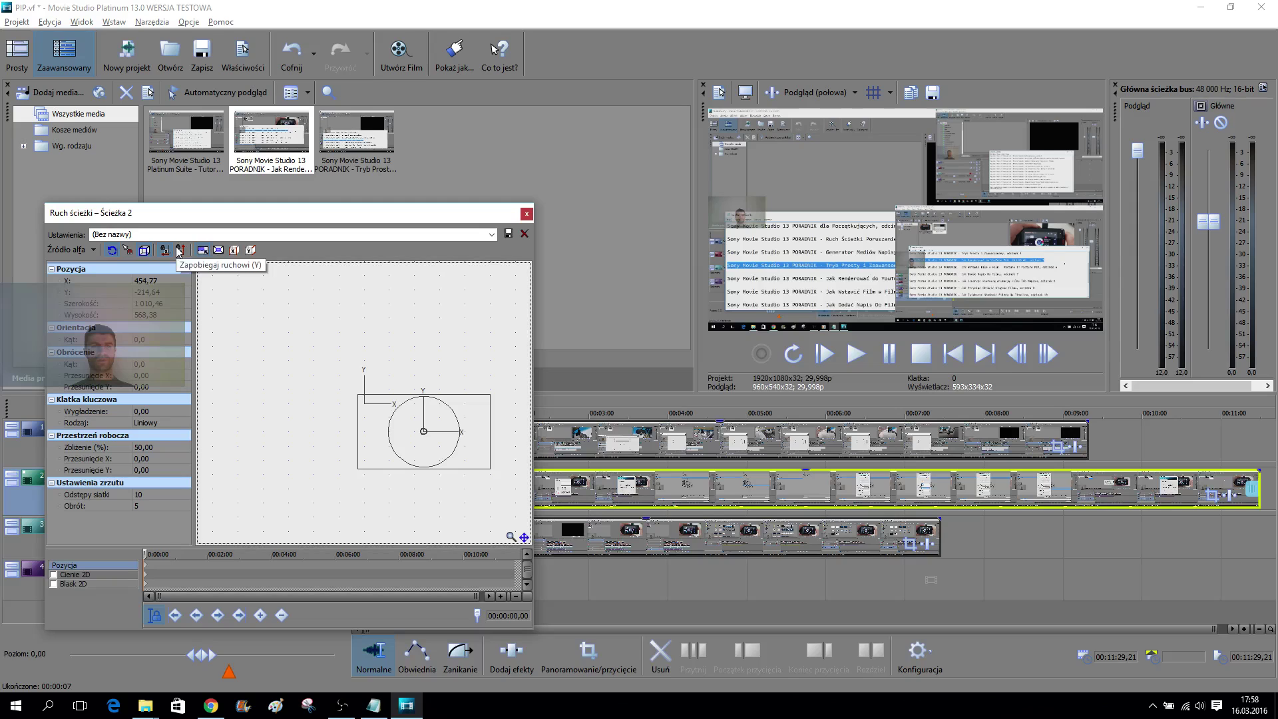
left_click_drag(376, 444, 204, 444)
left_click_drag(297, 404, 309, 354)
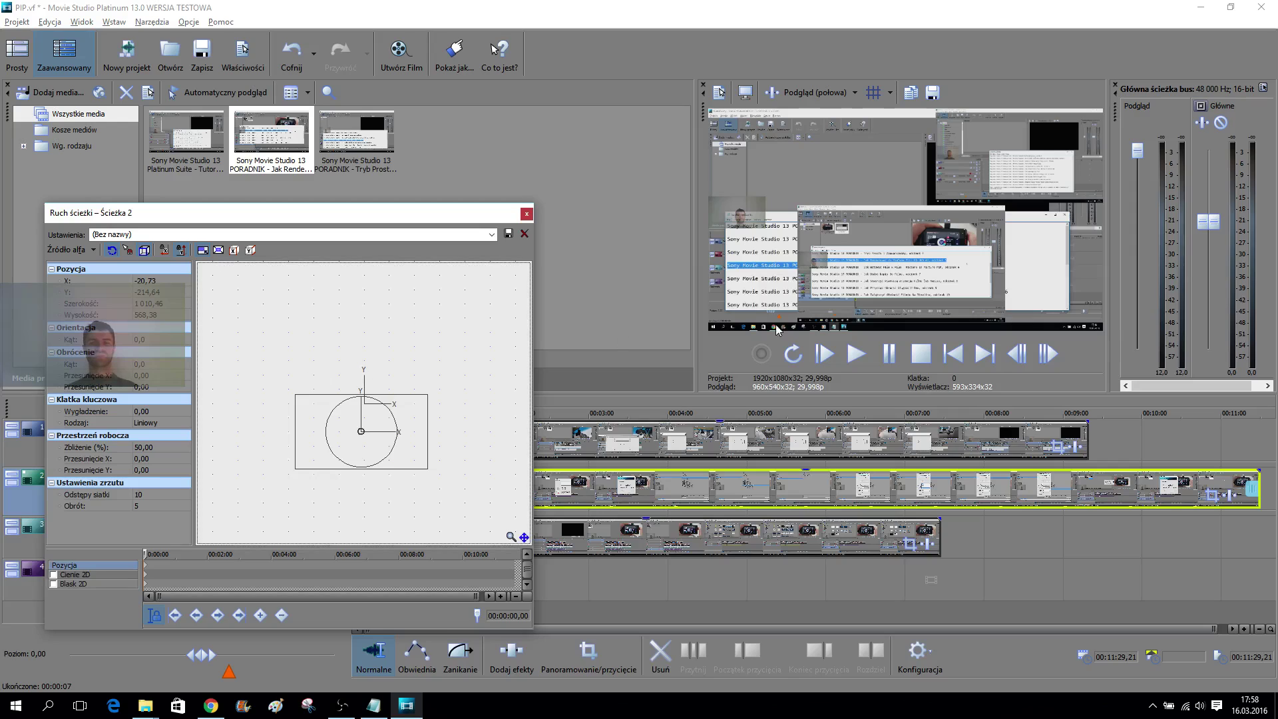
left_click(525, 214)
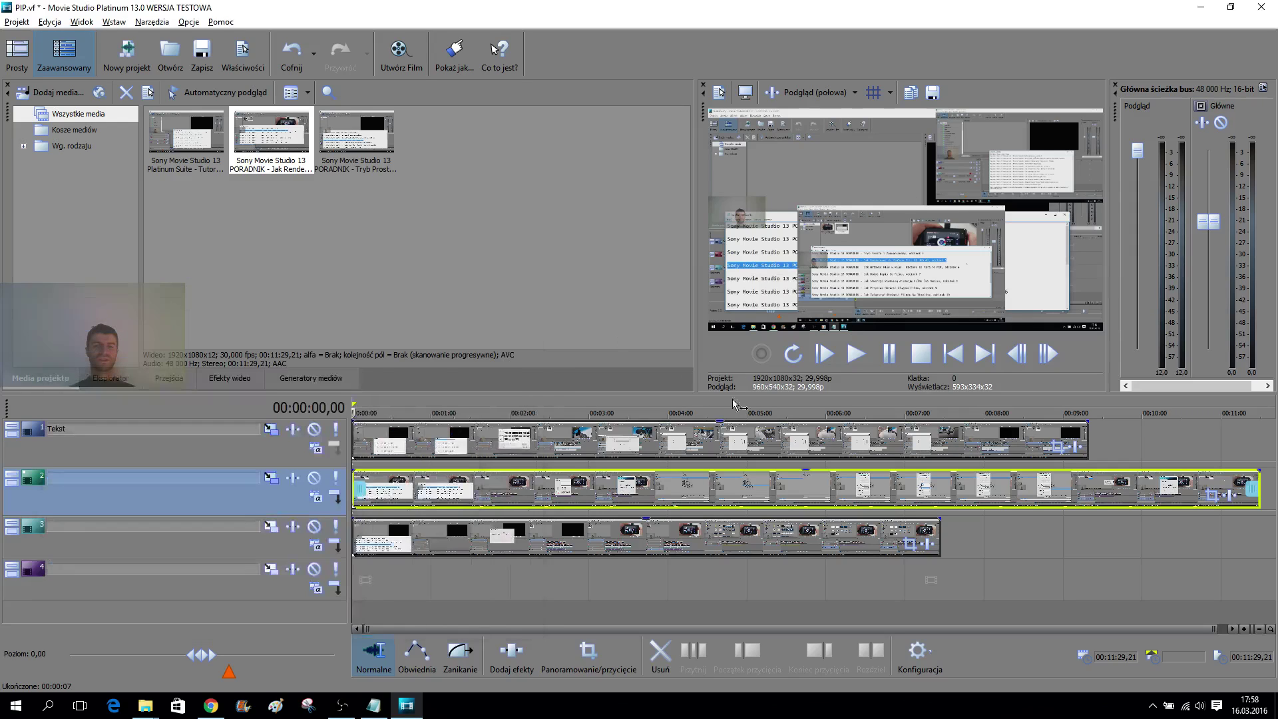
left_click(857, 353)
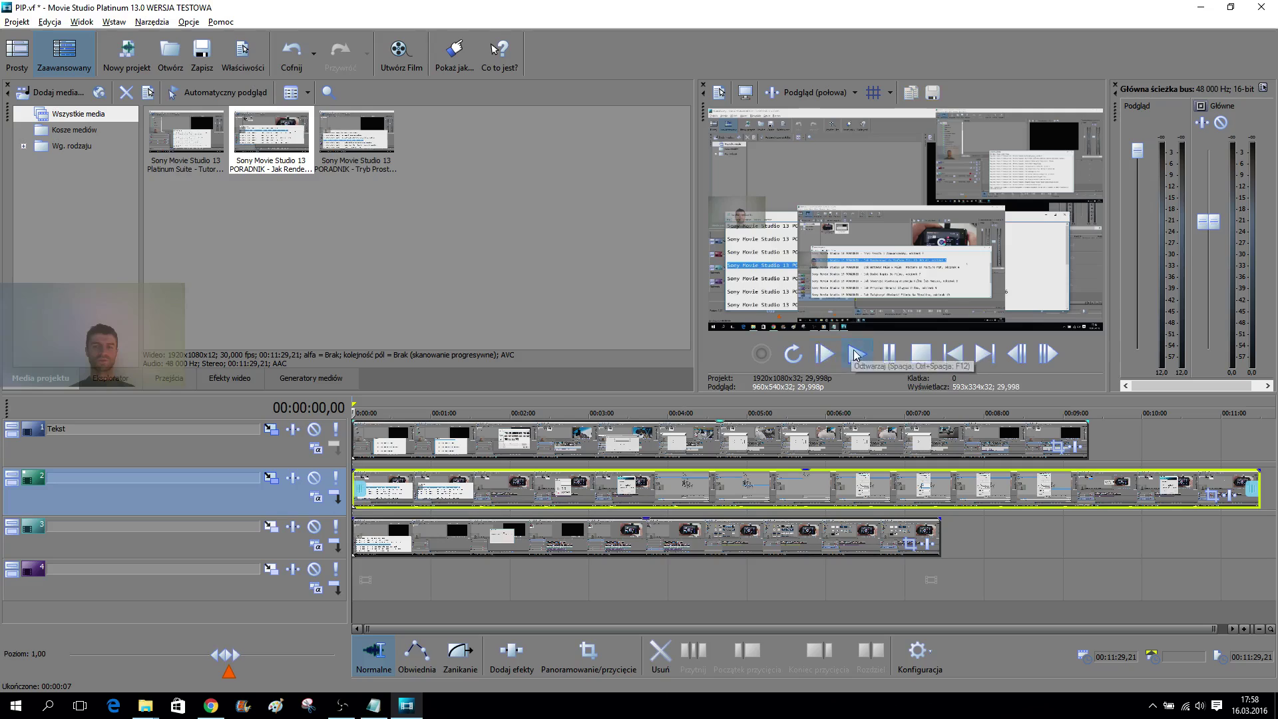